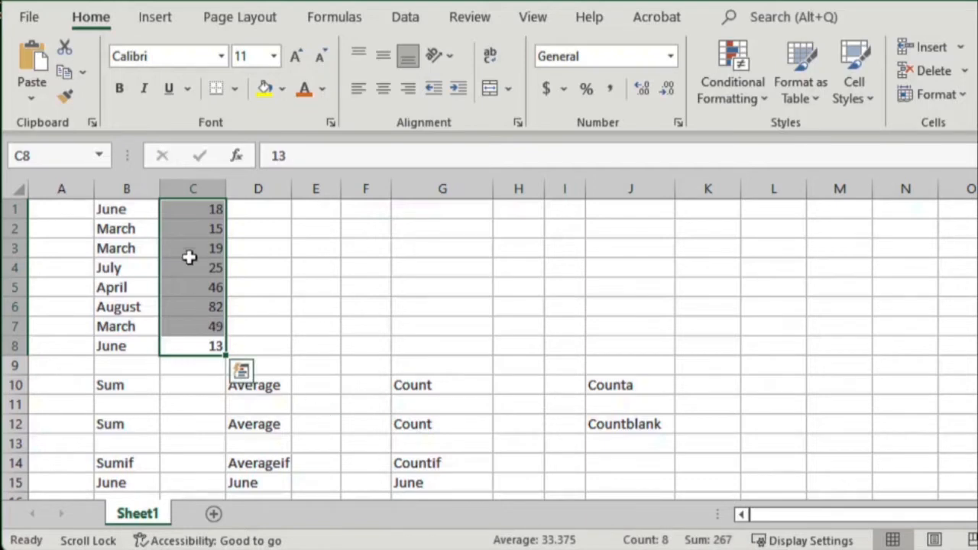
click(303, 290)
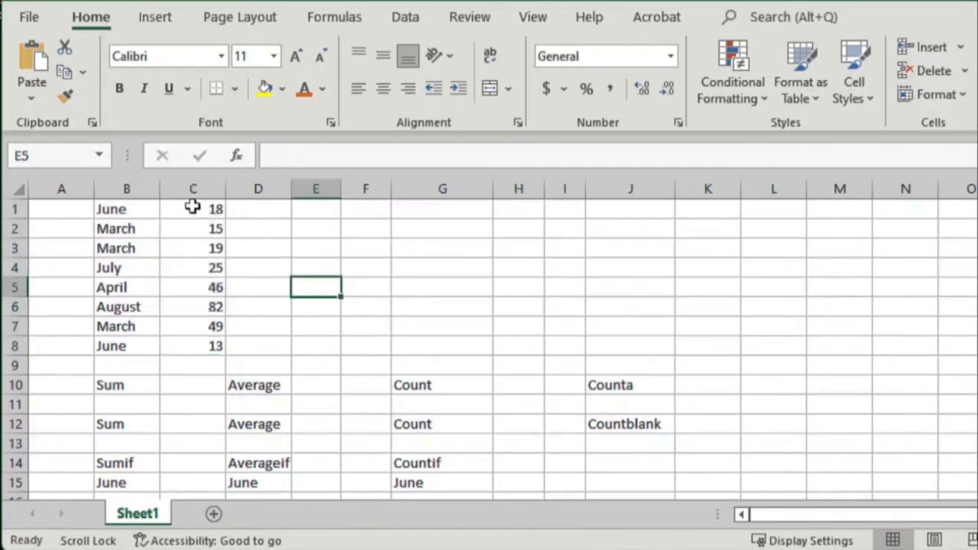
drag(192, 210, 192, 266)
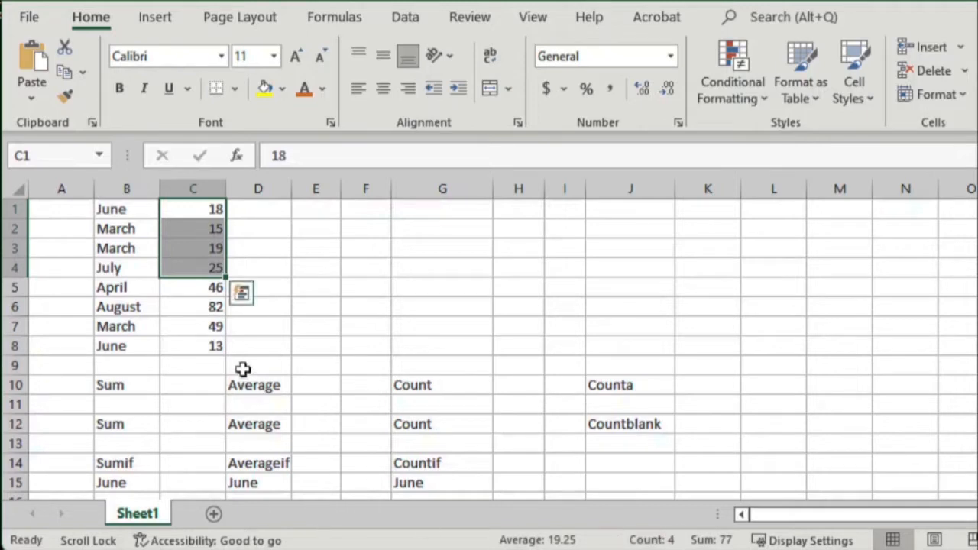
drag(207, 348, 198, 256)
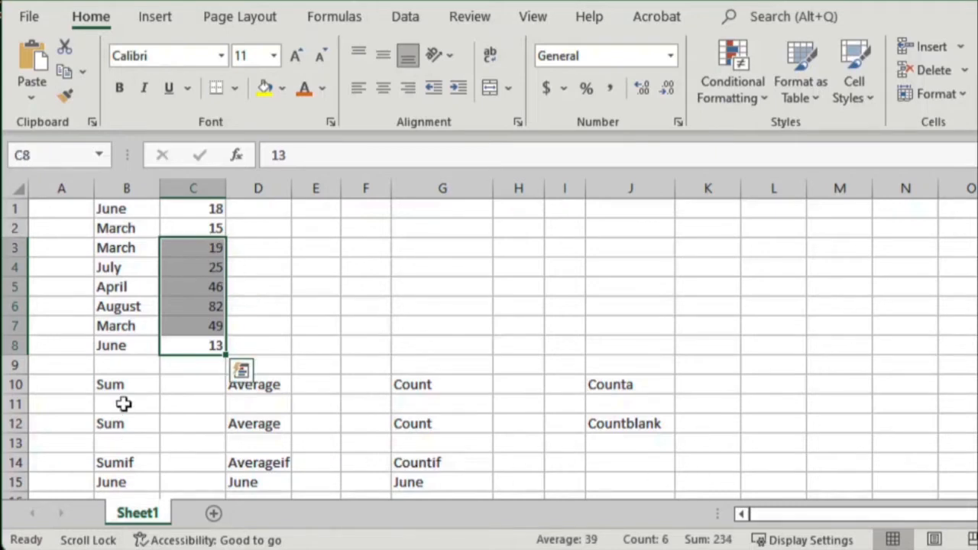
Enter a SUM formula in C10 that adds the values in C1:C8.
click(171, 387)
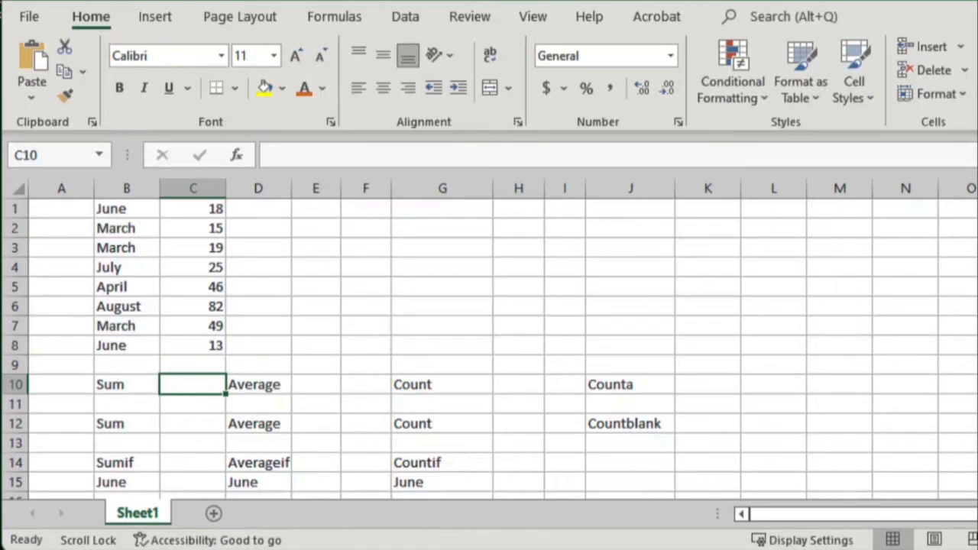
text(=sum()
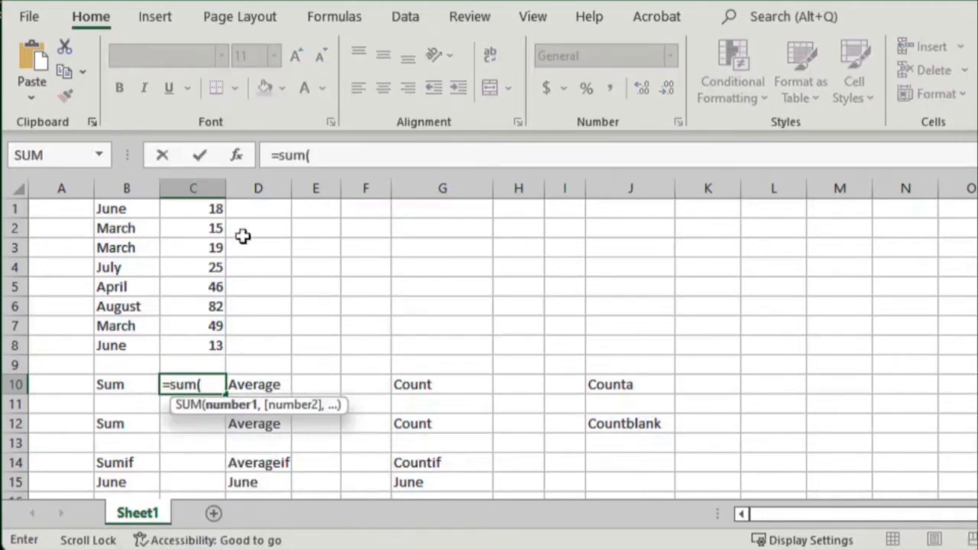
drag(219, 209, 208, 348)
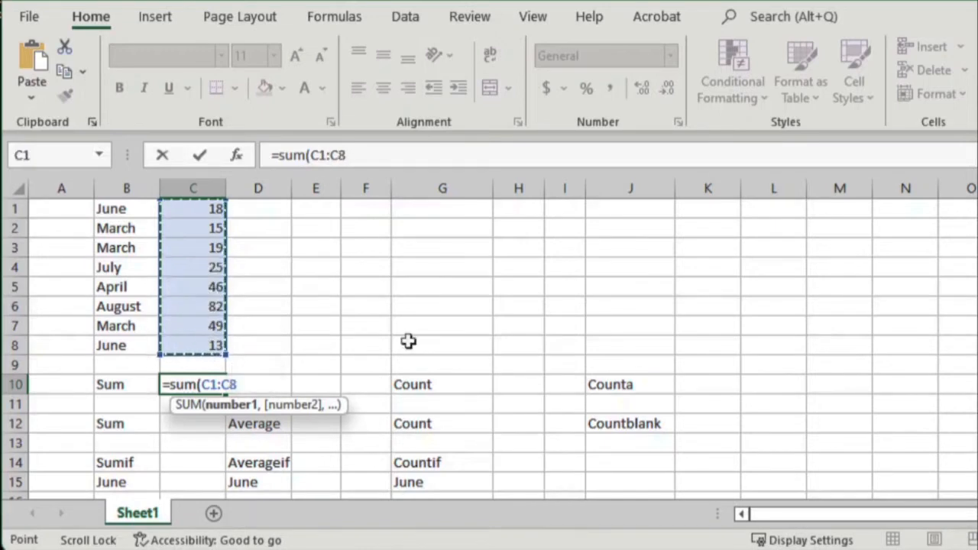
text())
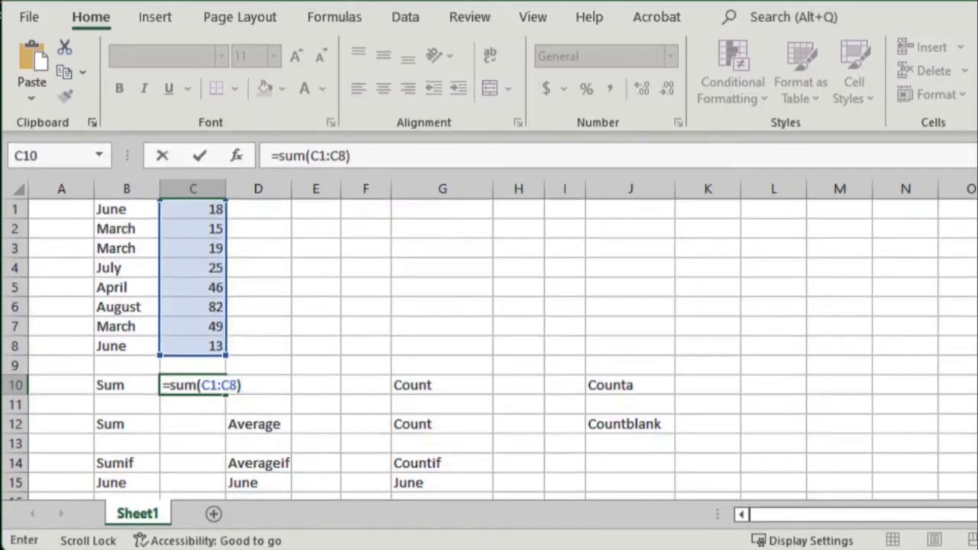
key(Return)
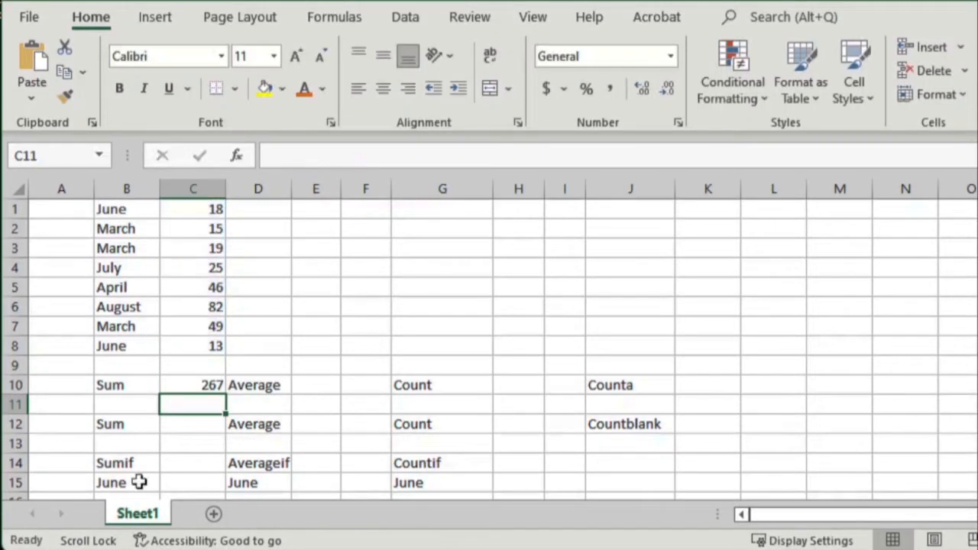
Enter a SUM formula in C12 that adds the typed numbers 100, 150 and 200.
click(196, 430)
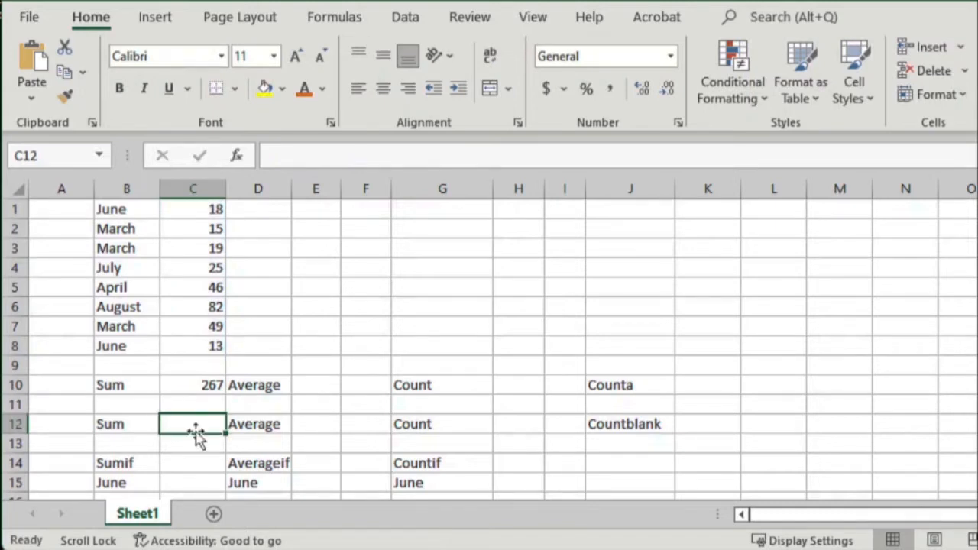
text(=)
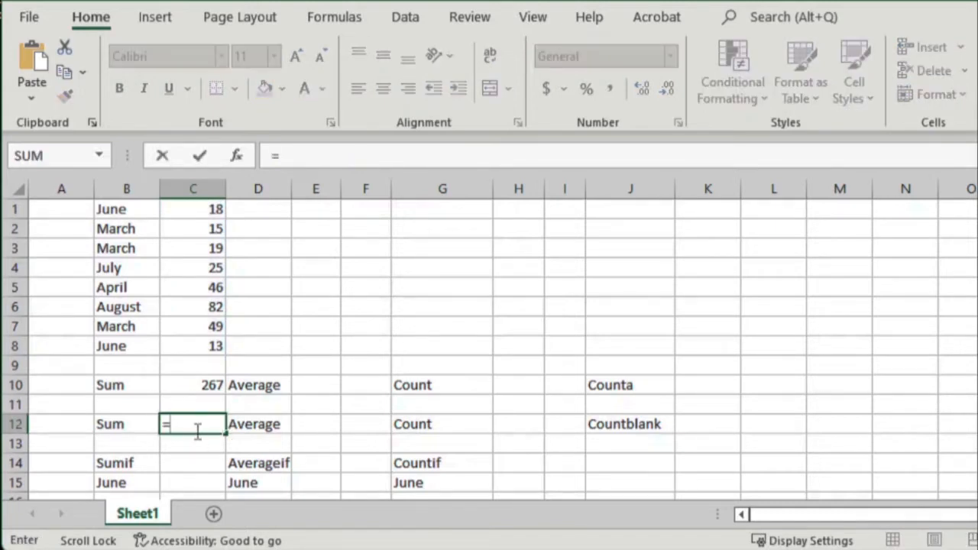
text(sum)
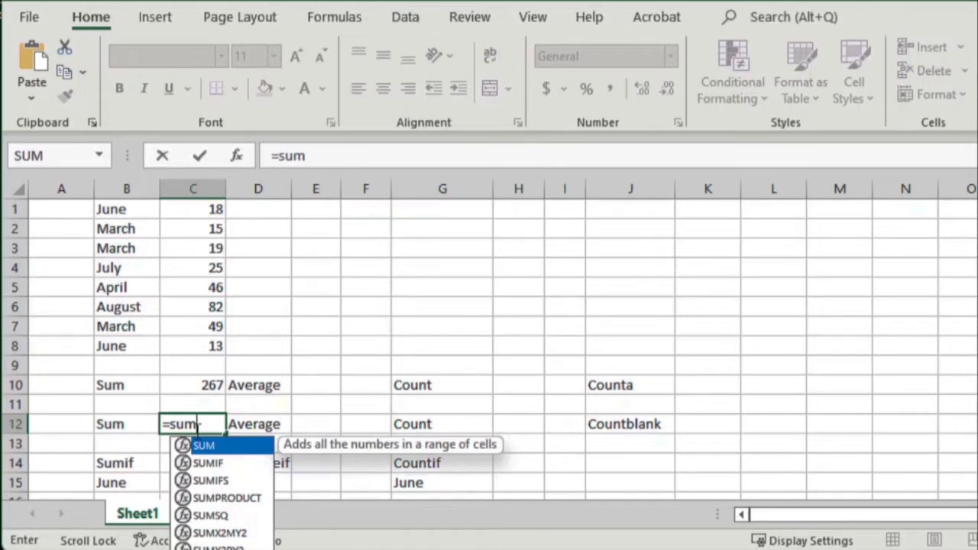
text(()
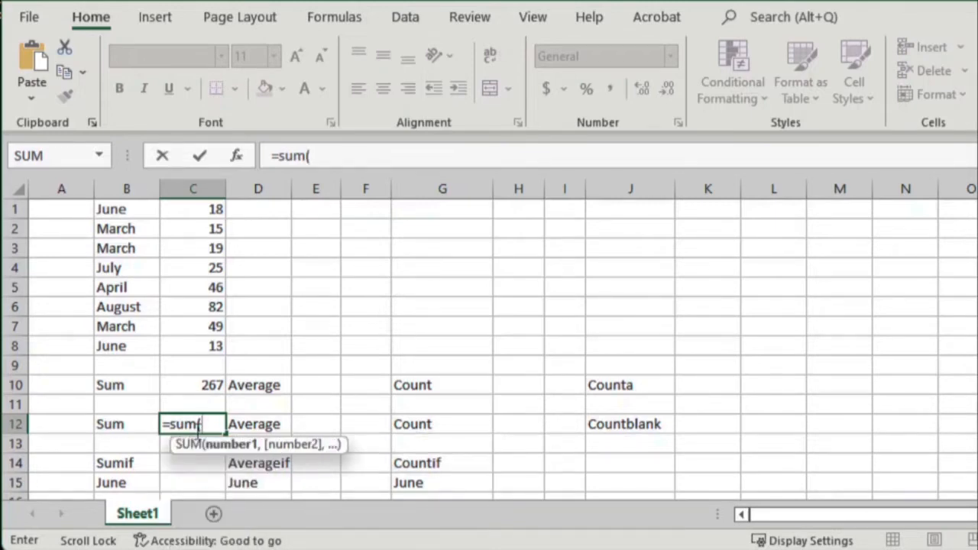
text(100,)
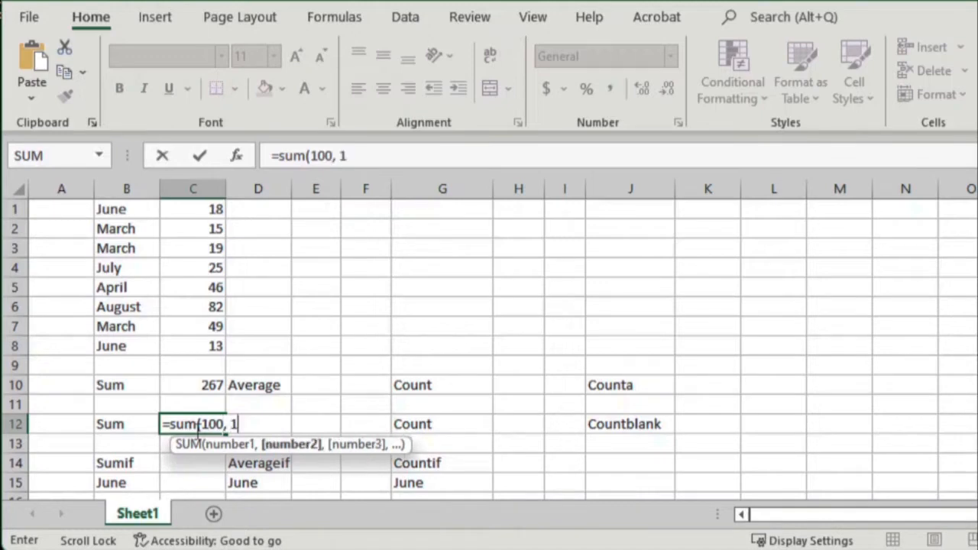
text( 150, 200)
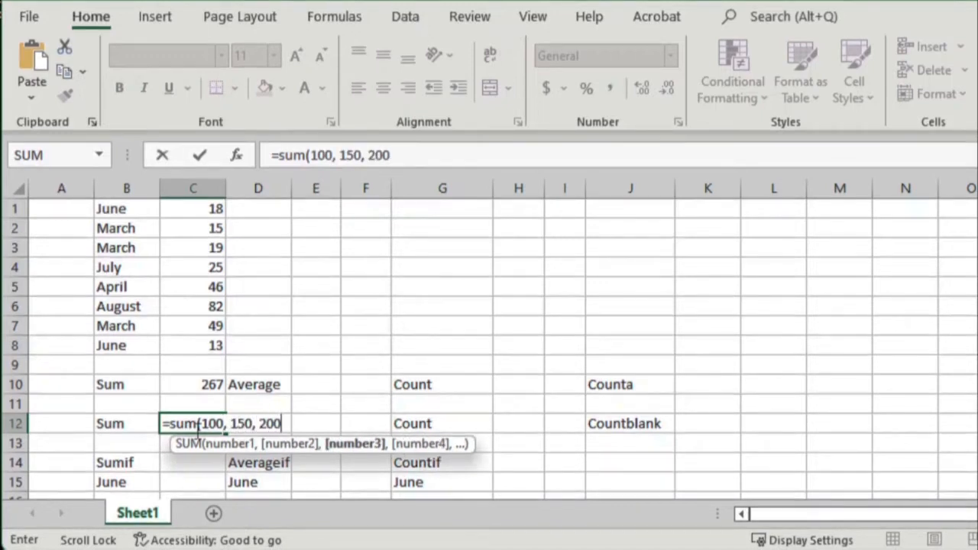
text())
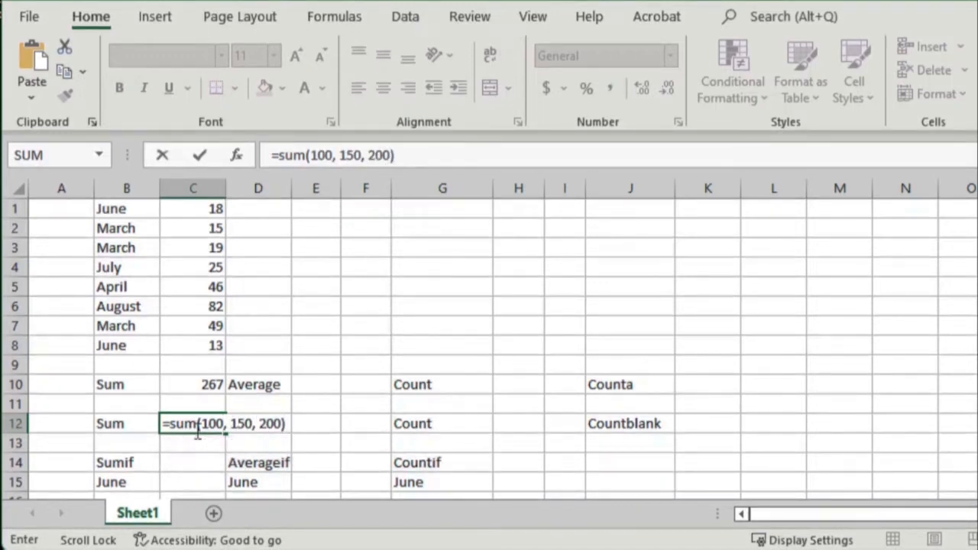
key(Return)
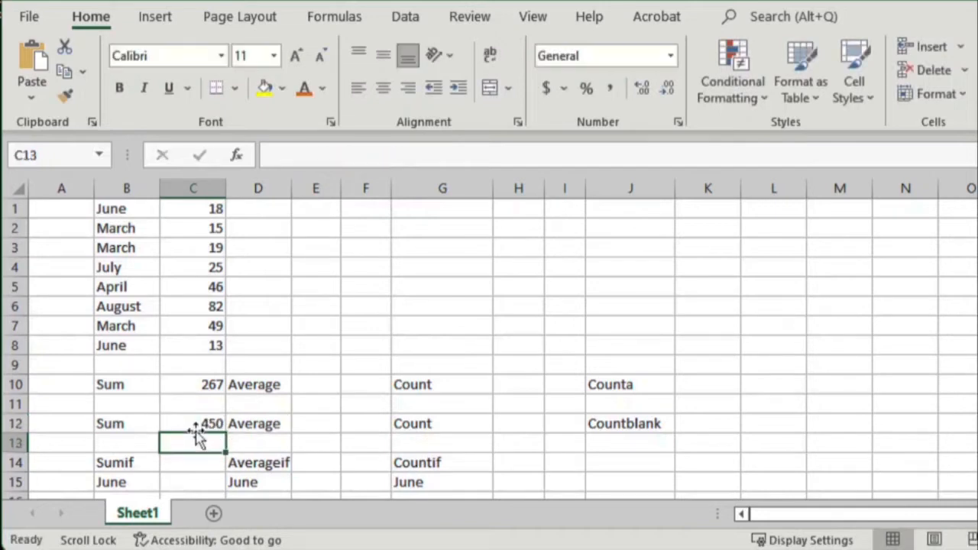
click(182, 457)
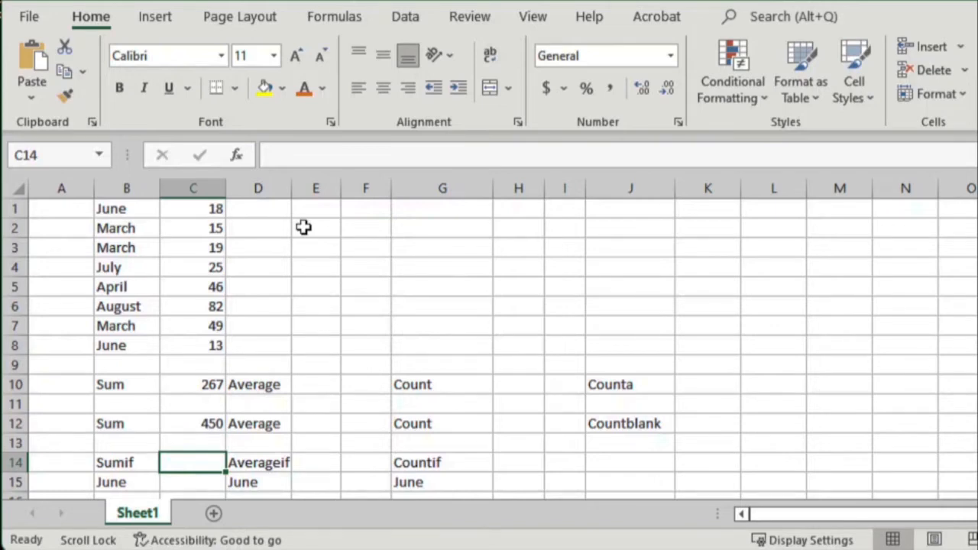
drag(142, 206, 134, 347)
drag(219, 345, 215, 208)
click(365, 305)
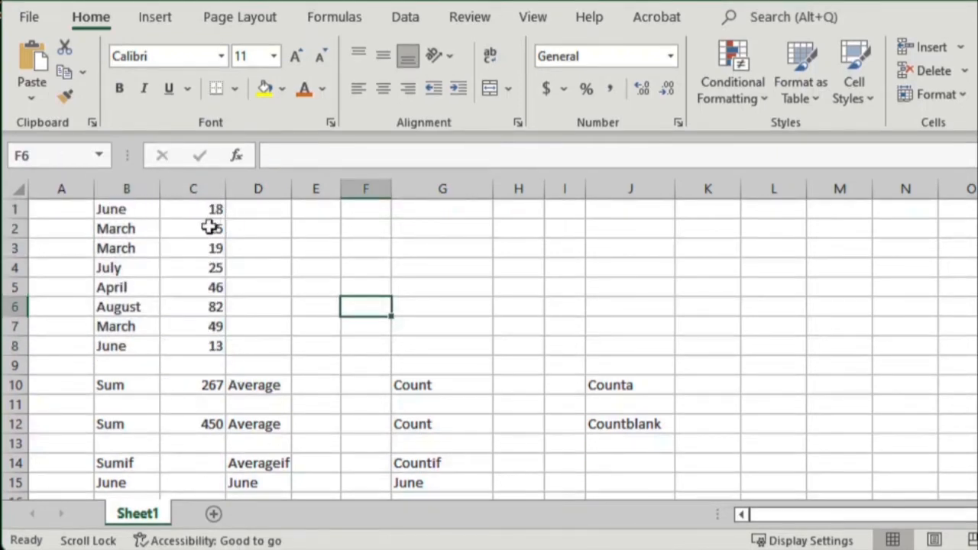
Enter a SUMIF formula in C15 with range B1:B8, the month in B15 as criteria and C1:C8 as sum range.
click(184, 482)
text(=sum)
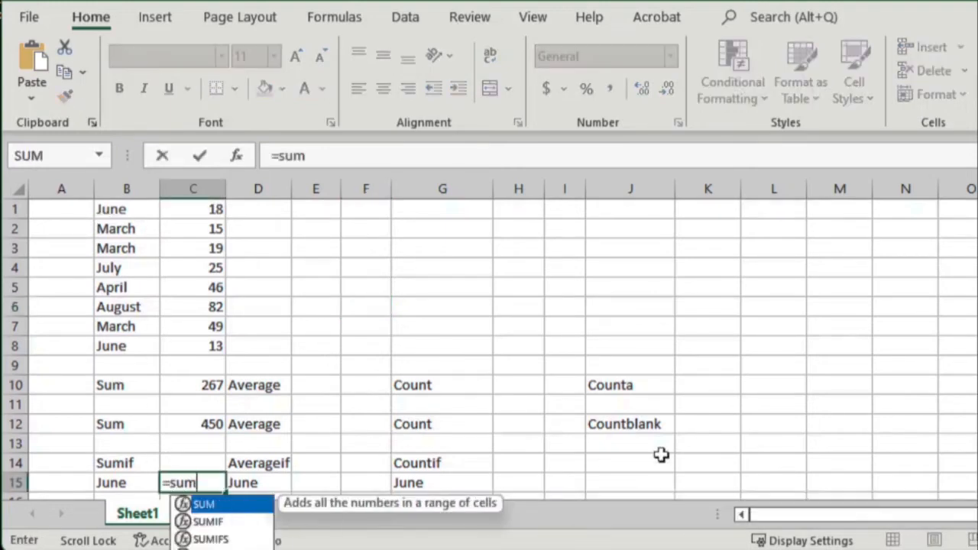
text(if)
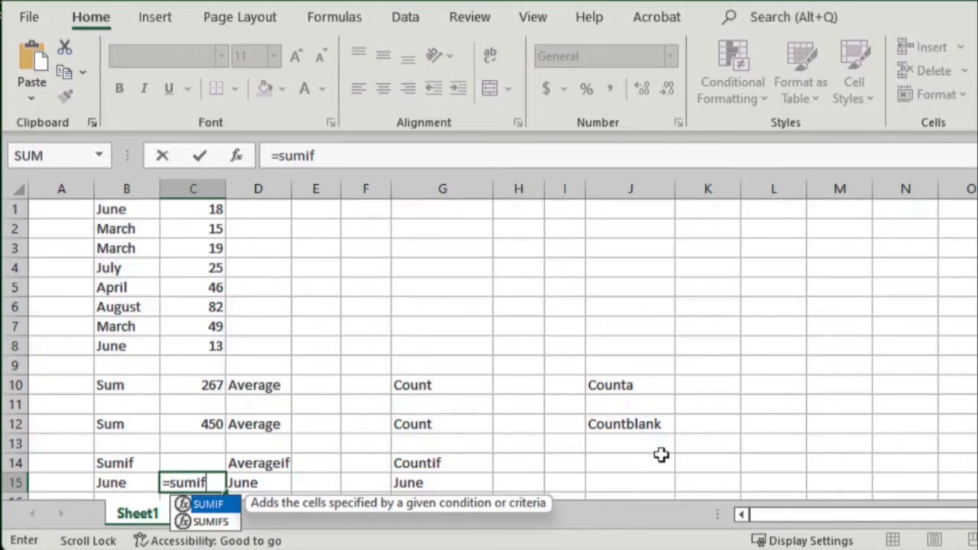
text(()
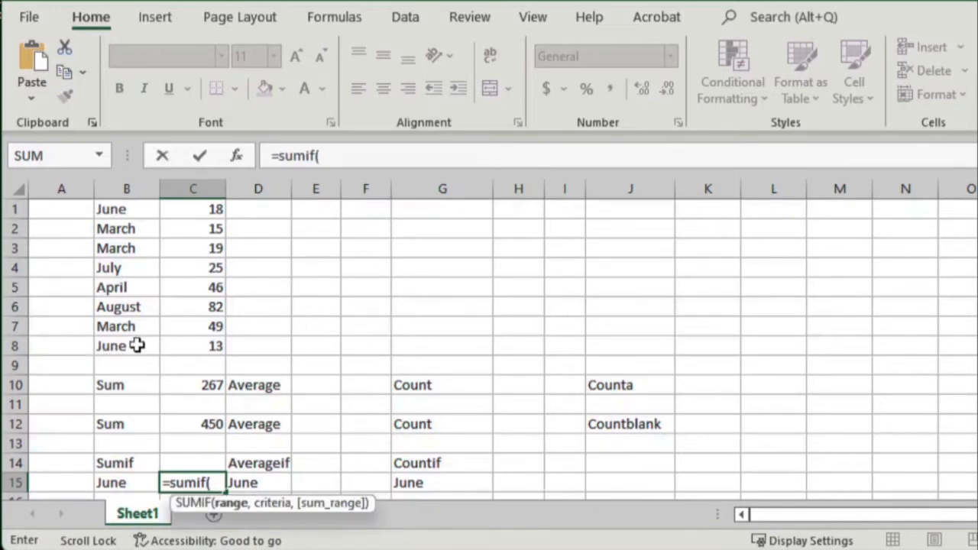
drag(136, 345, 126, 209)
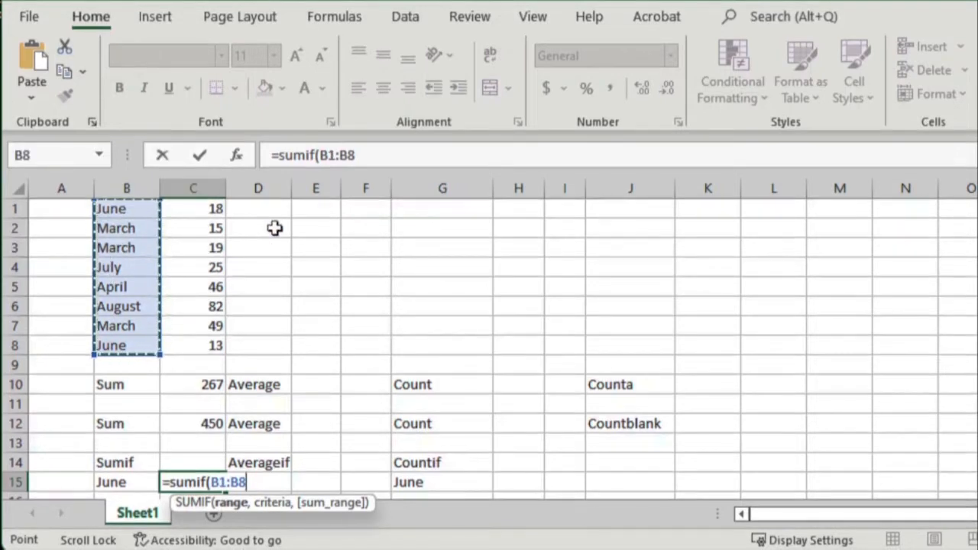
text(,)
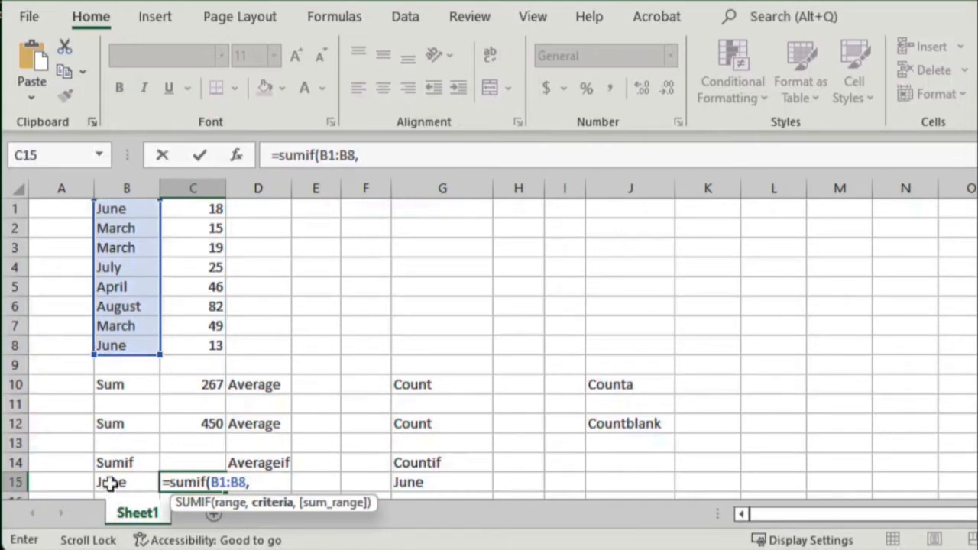
click(135, 482)
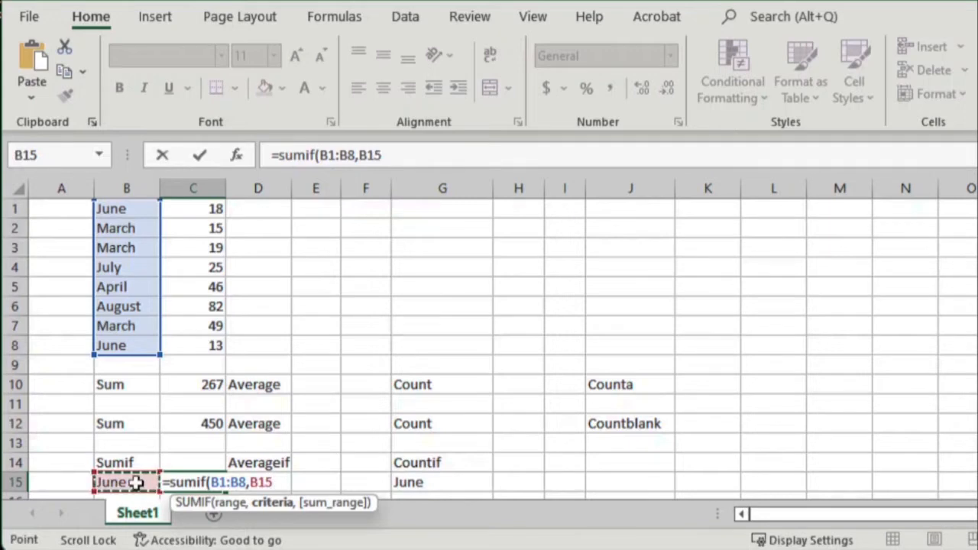
text(,)
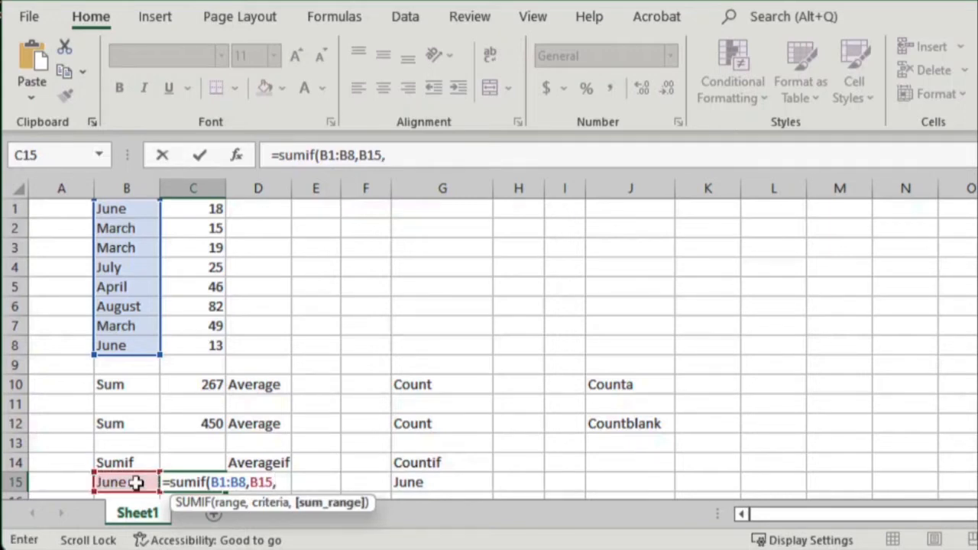
drag(207, 212, 204, 343)
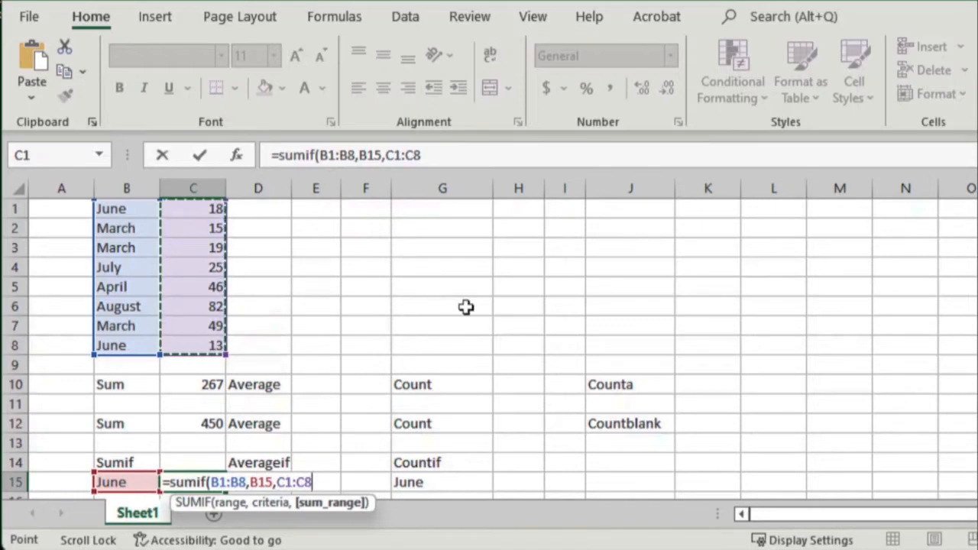
text())
key(Return)
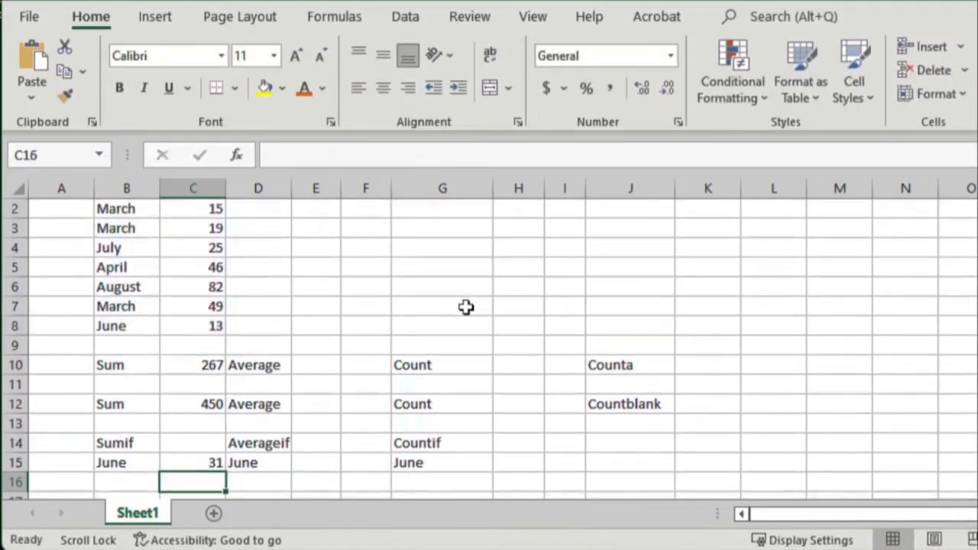
Check the SUMIF result in C15 against the sum of the two June values in C1 and C8.
scroll(318, 359, up, 1)
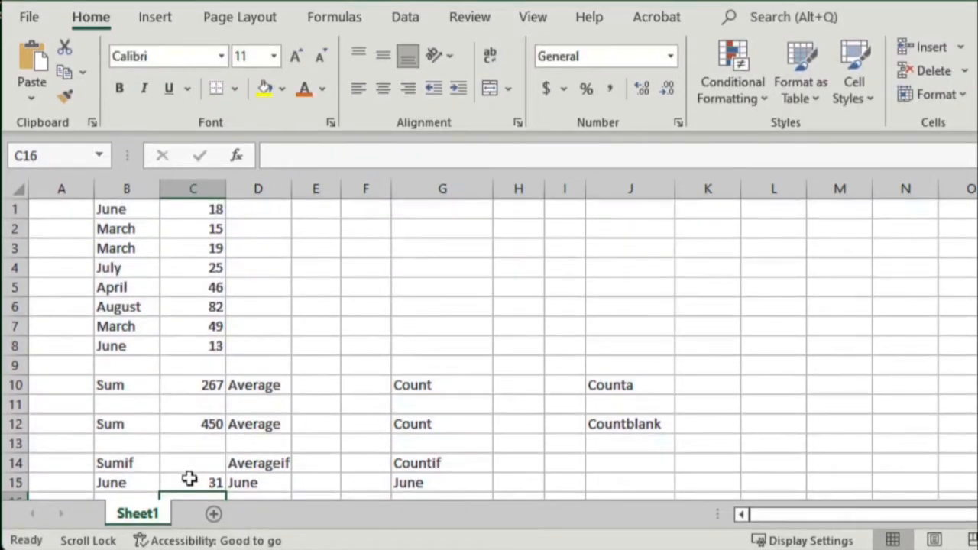
click(189, 479)
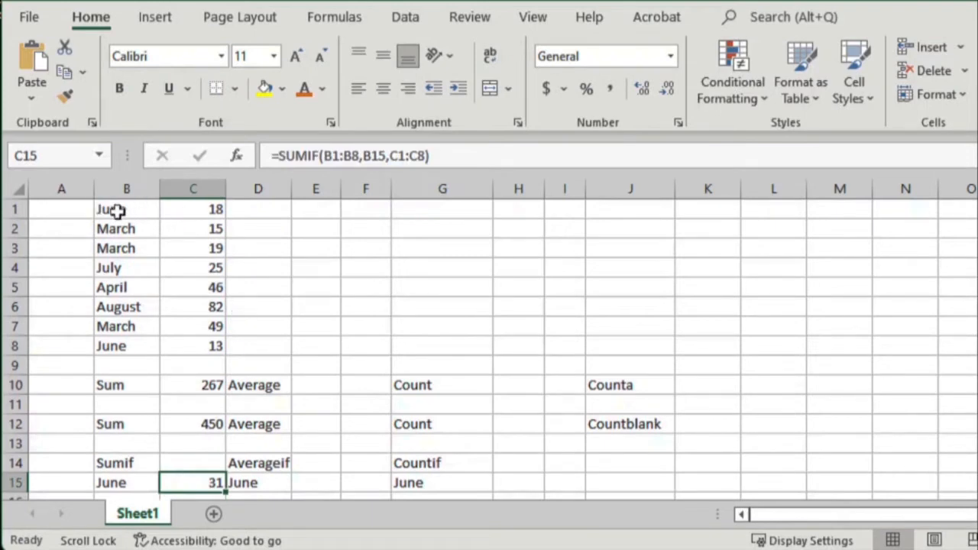
click(217, 211)
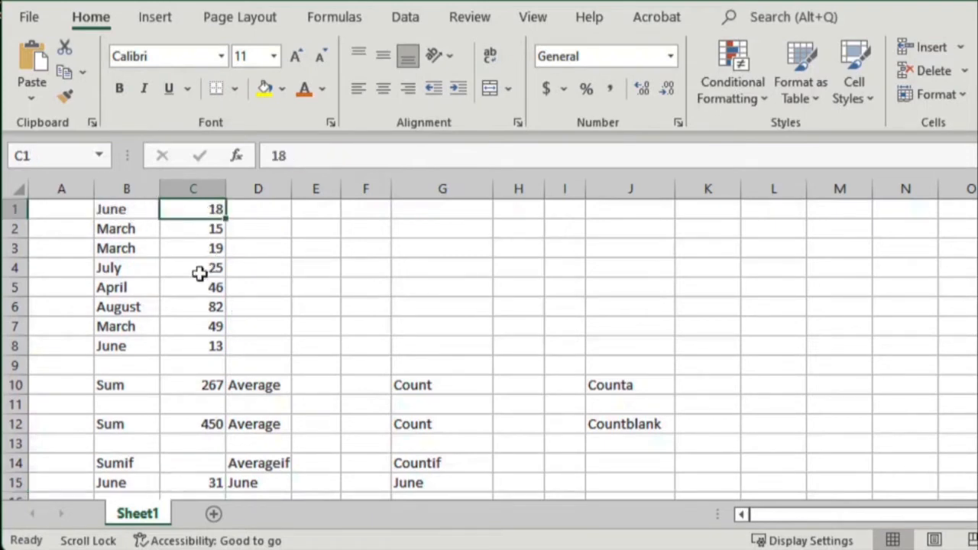
ctrl+click(210, 346)
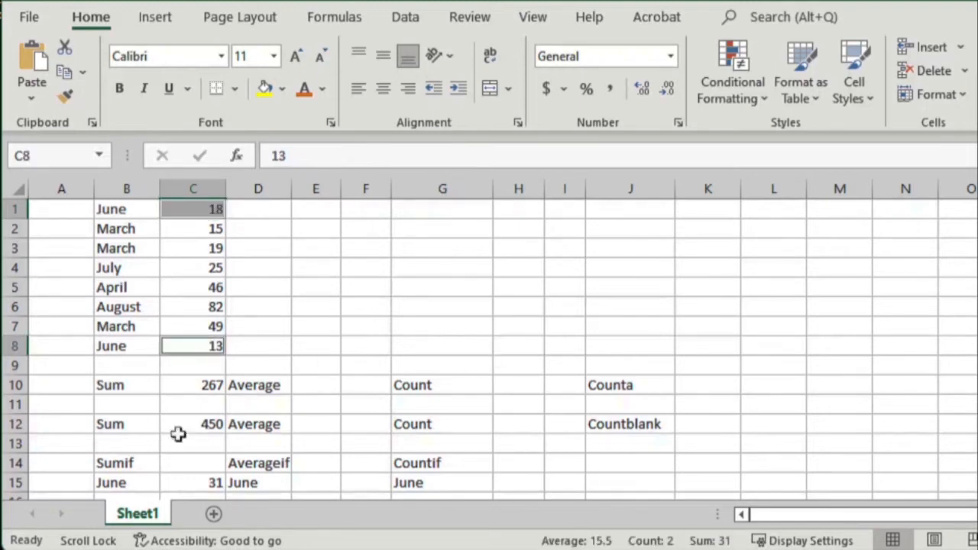
click(320, 402)
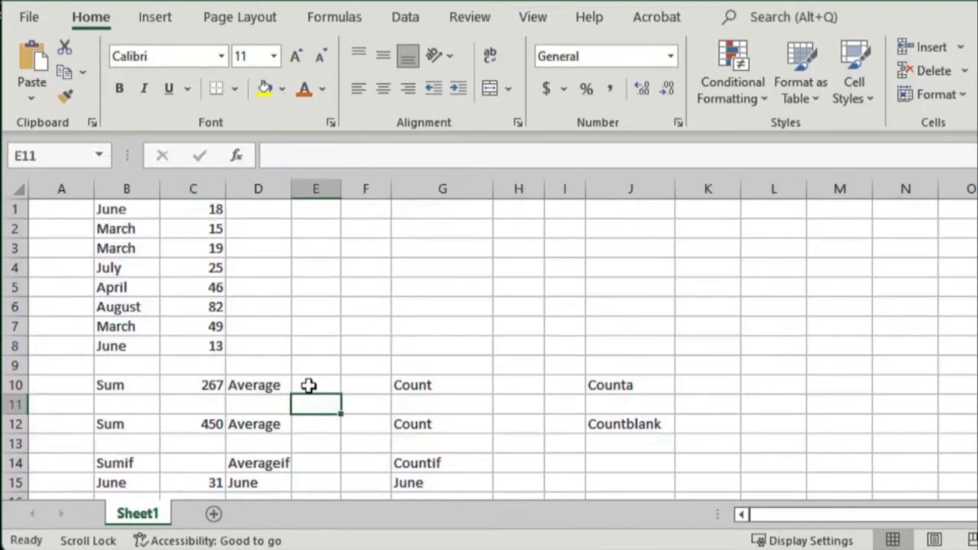
Enter an AVERAGE formula in E10 for the values in C1:C8 and check it against the selected range's average.
click(310, 387)
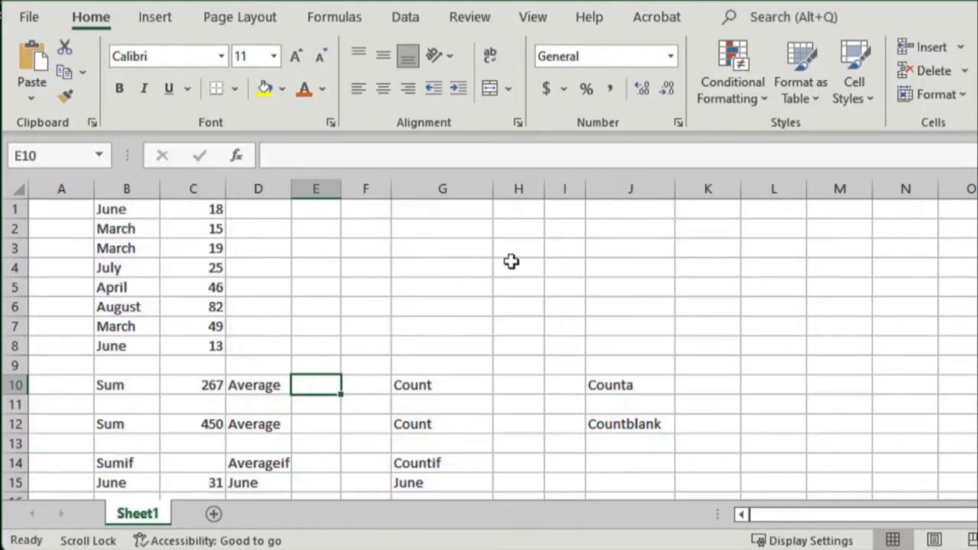
text(=)
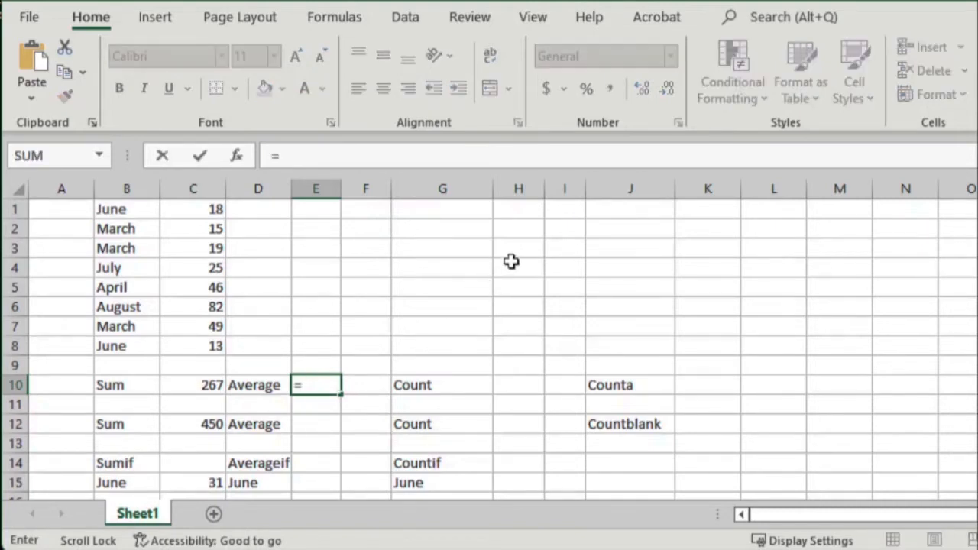
text(average()
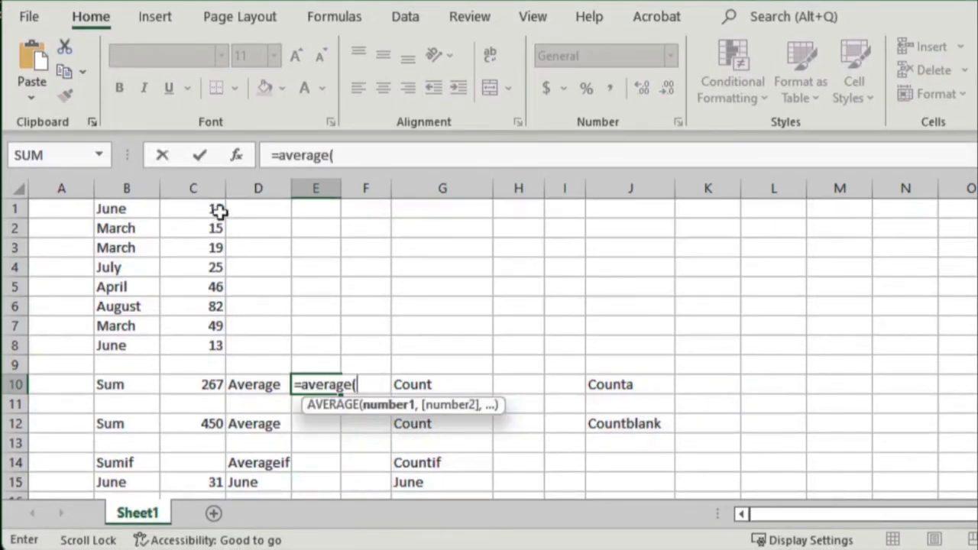
drag(218, 208, 197, 345)
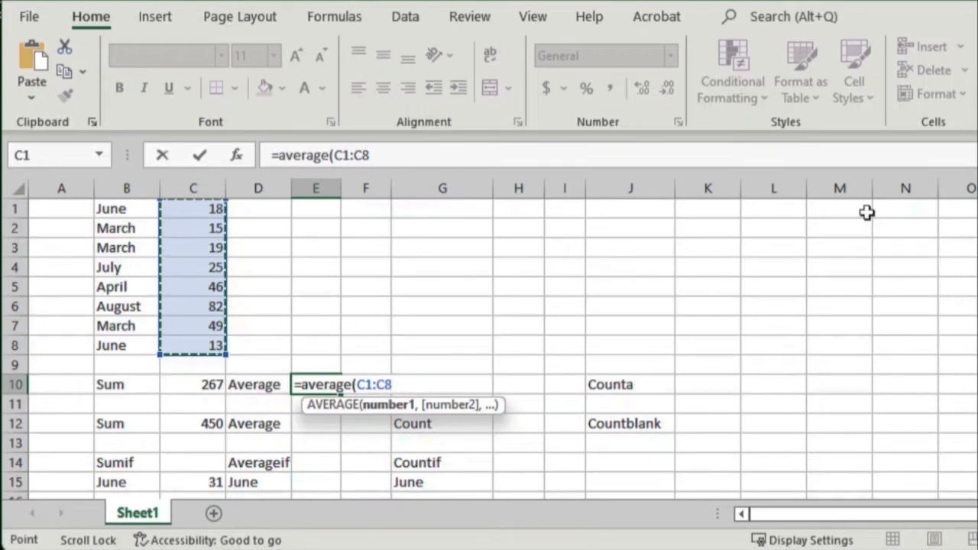
text())
key(Return)
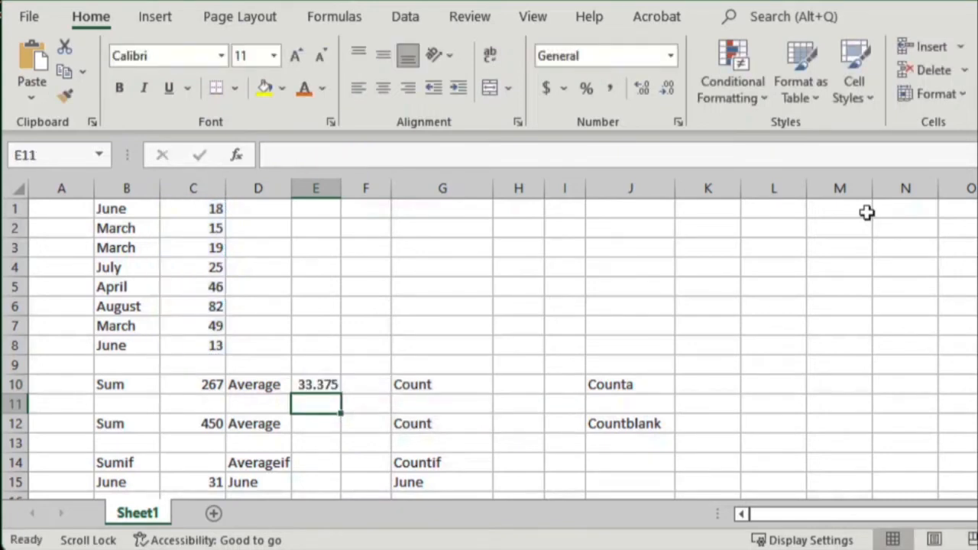
click(300, 303)
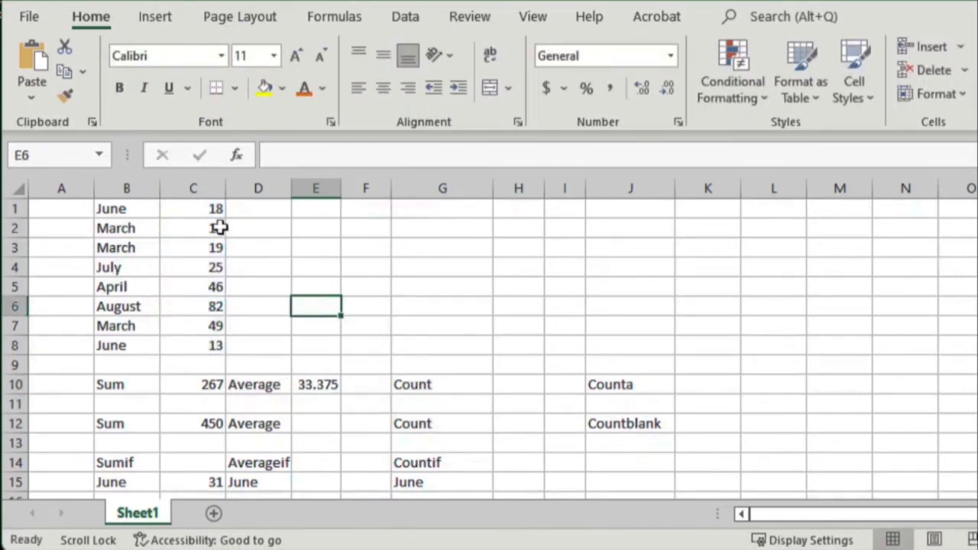
drag(212, 209, 201, 345)
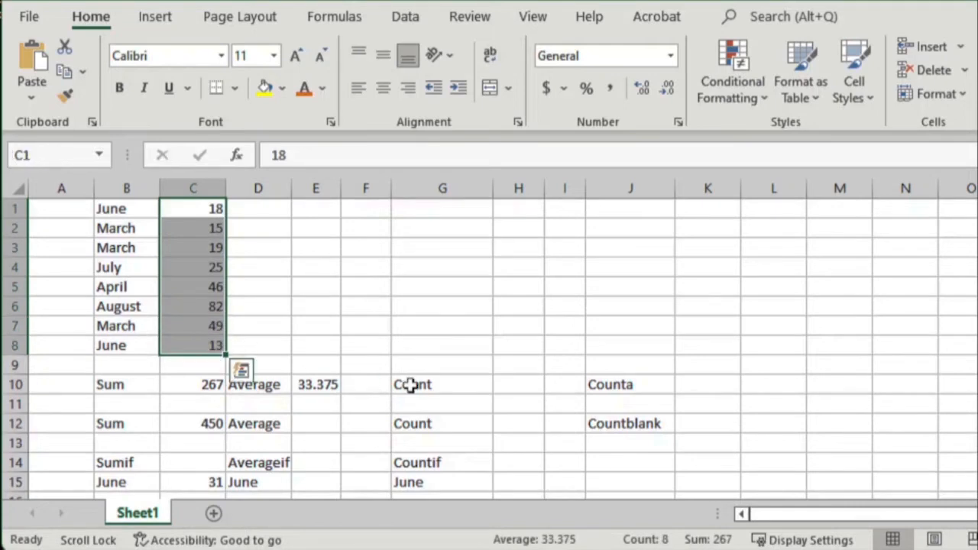
Enter an AVERAGE formula in E12 that averages the typed numbers 2, 6 and 8.
click(306, 419)
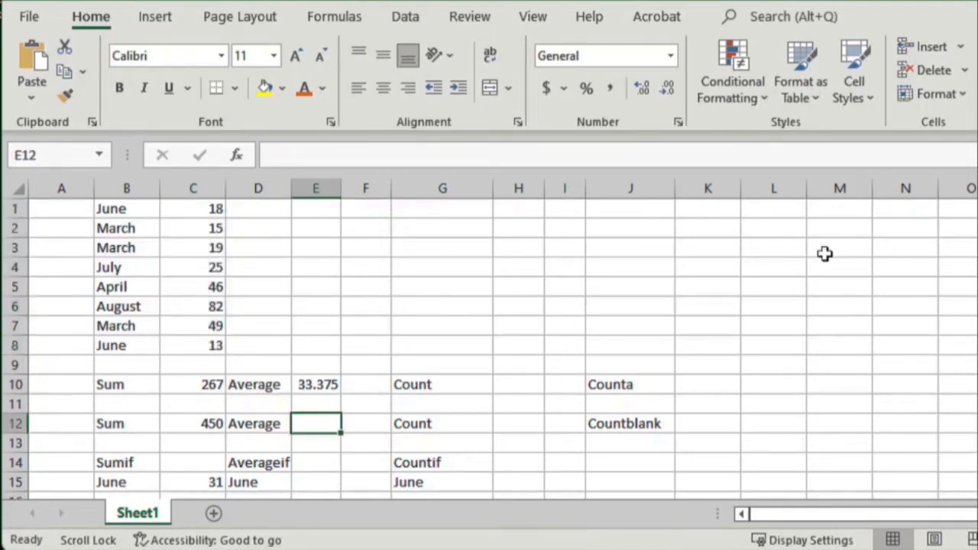
text(=)
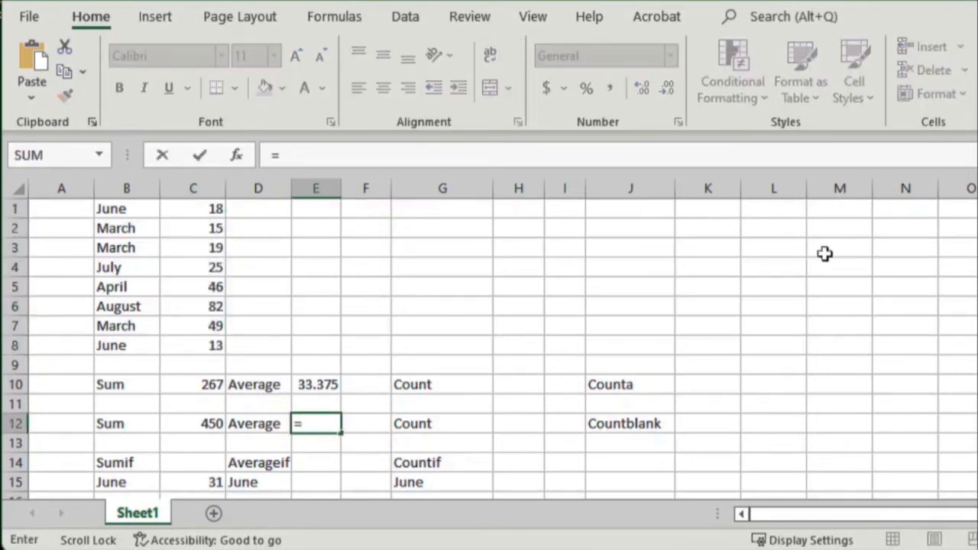
text(averag)
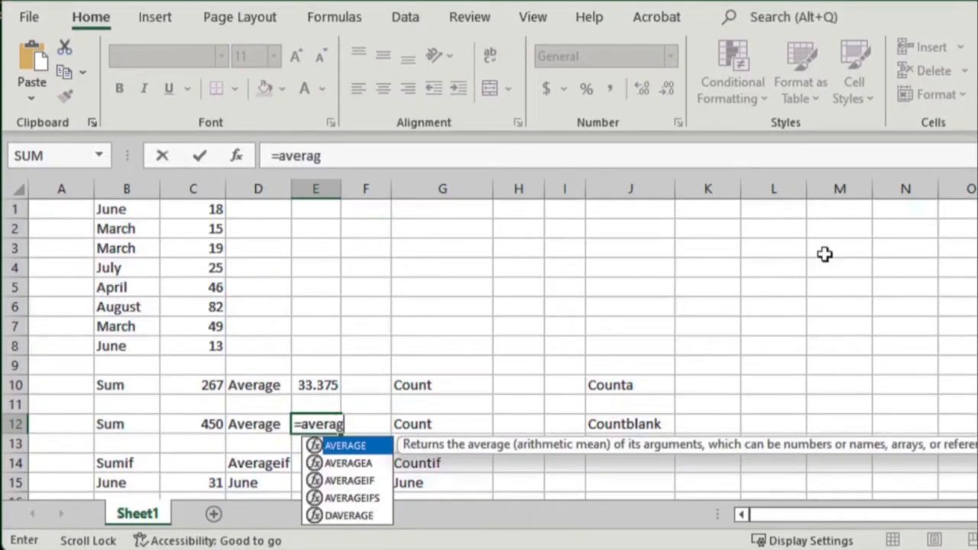
text(e()
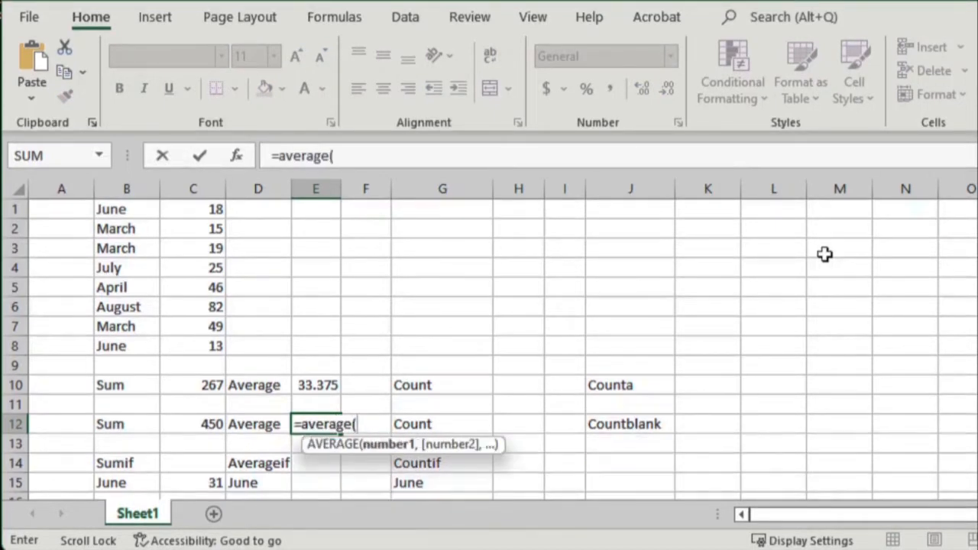
text(2,6,)
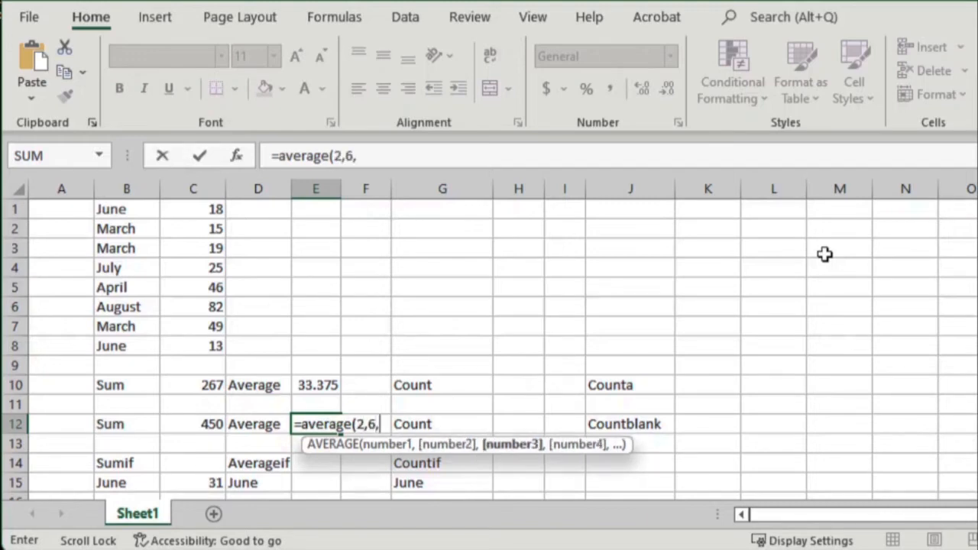
text(8))
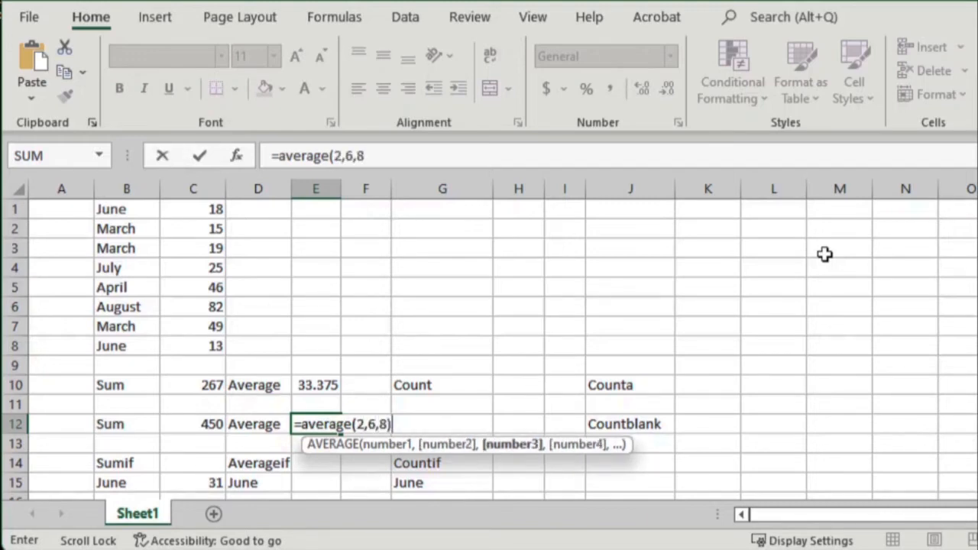
key(Return)
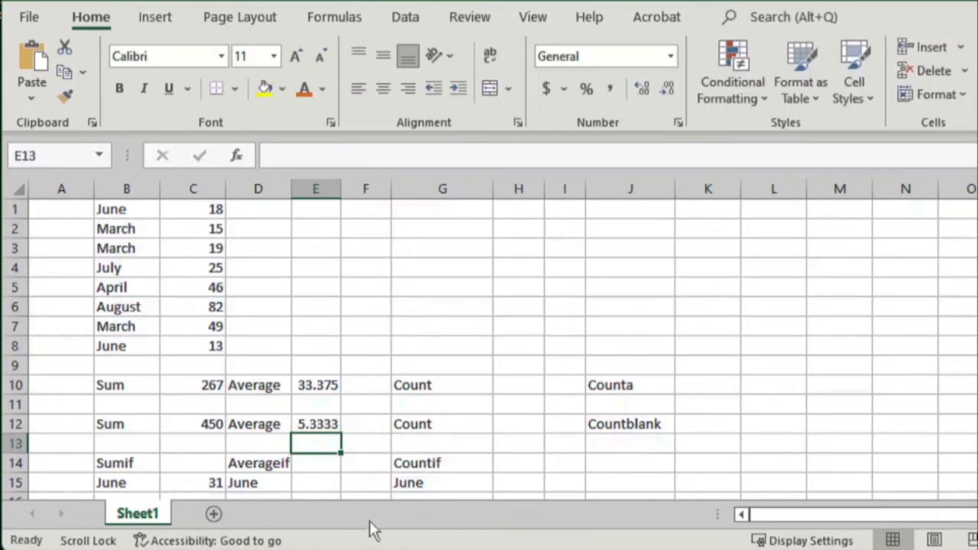
Enter an AVERAGEIF formula in E15 with range B1:B8, the month in D15 as criteria and C1:C8 as average range.
click(312, 483)
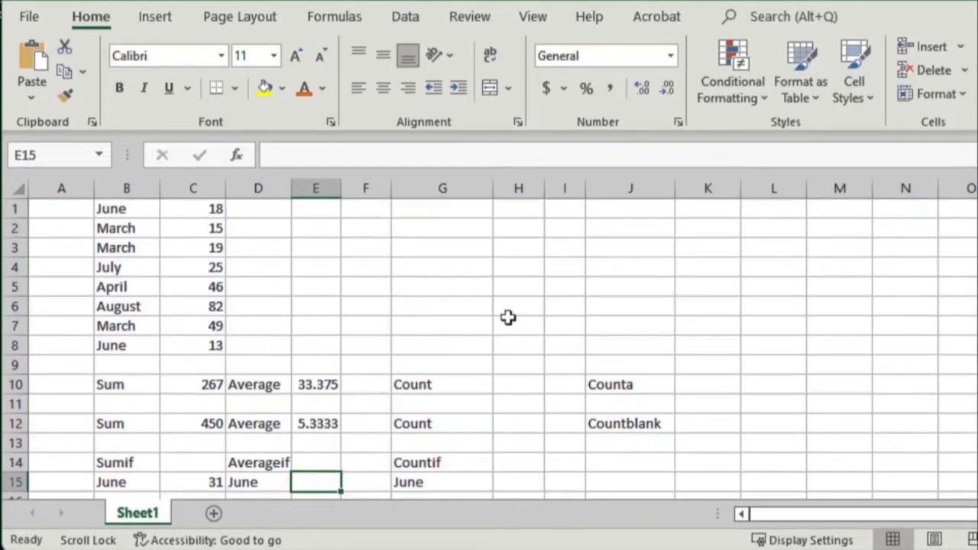
text(=averagic)
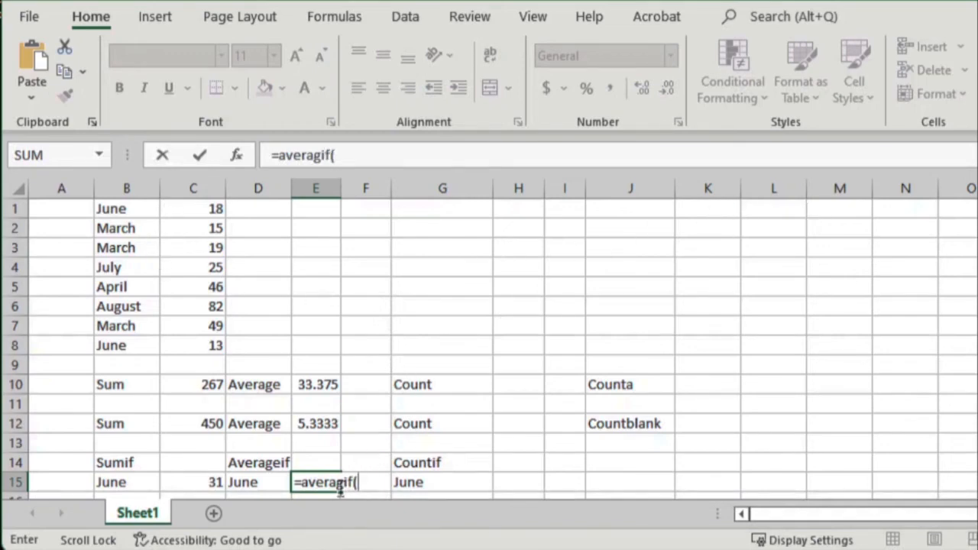
click(342, 482)
text(e)
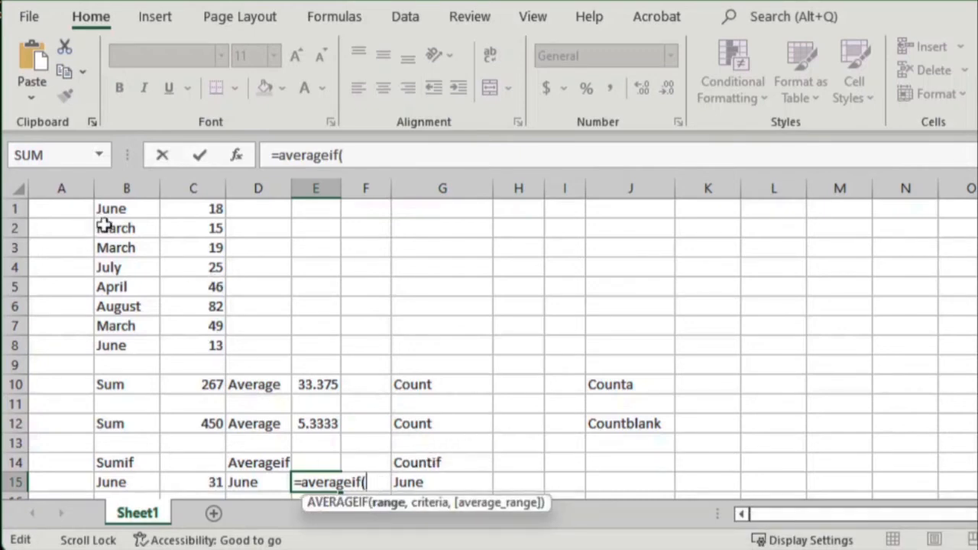
drag(121, 211, 128, 346)
text(,)
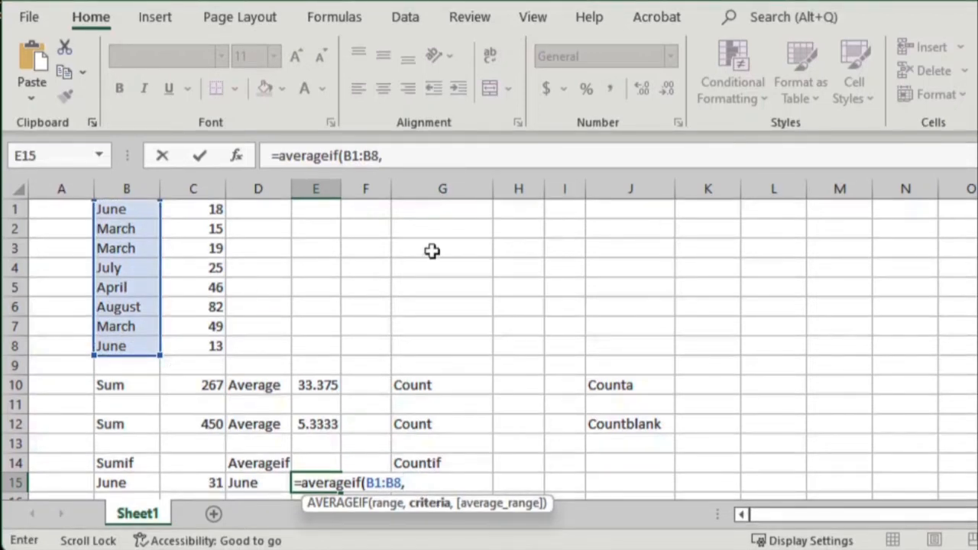
click(264, 484)
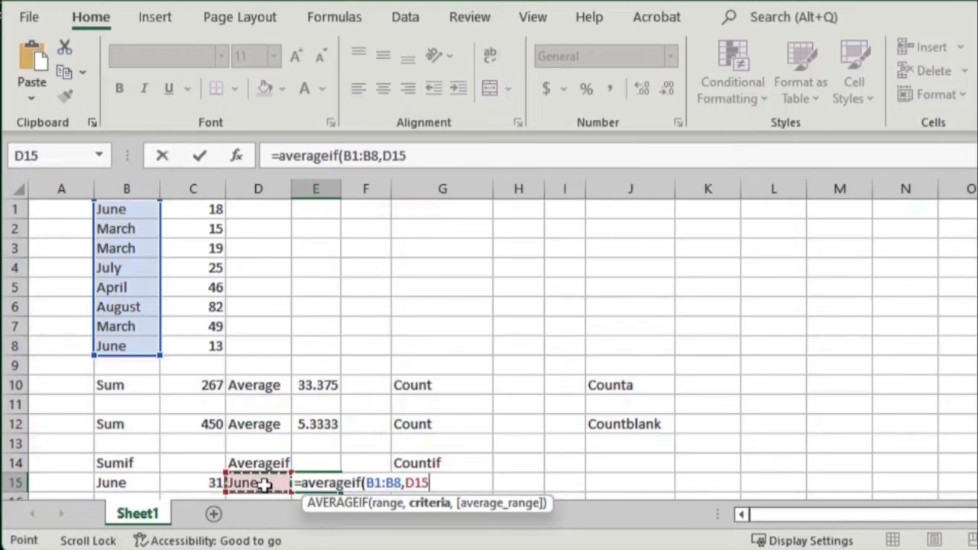
text(,)
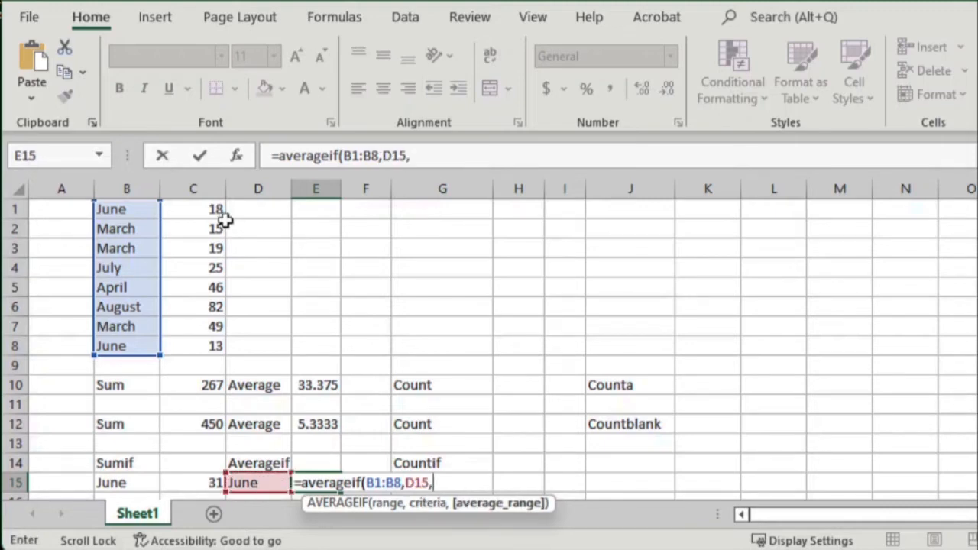
drag(212, 205, 202, 350)
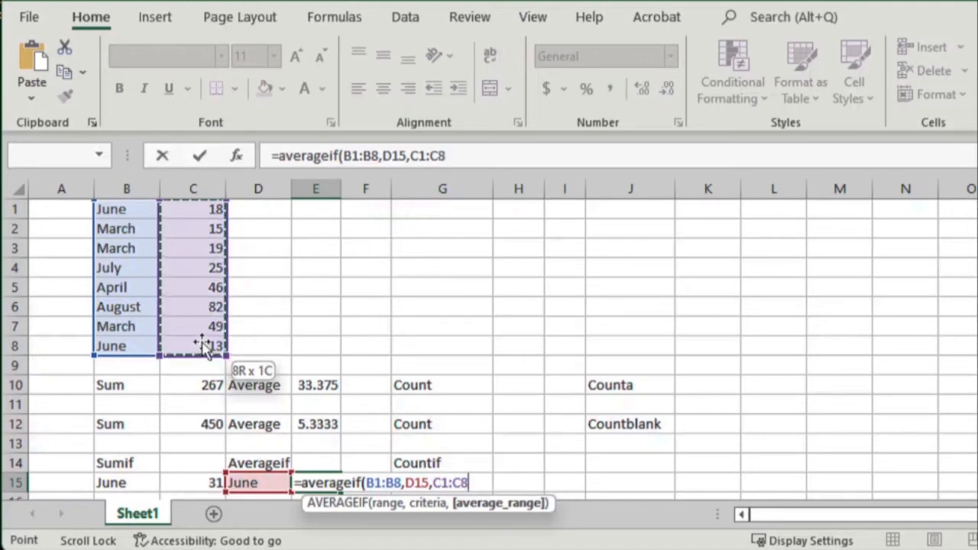
key(Return)
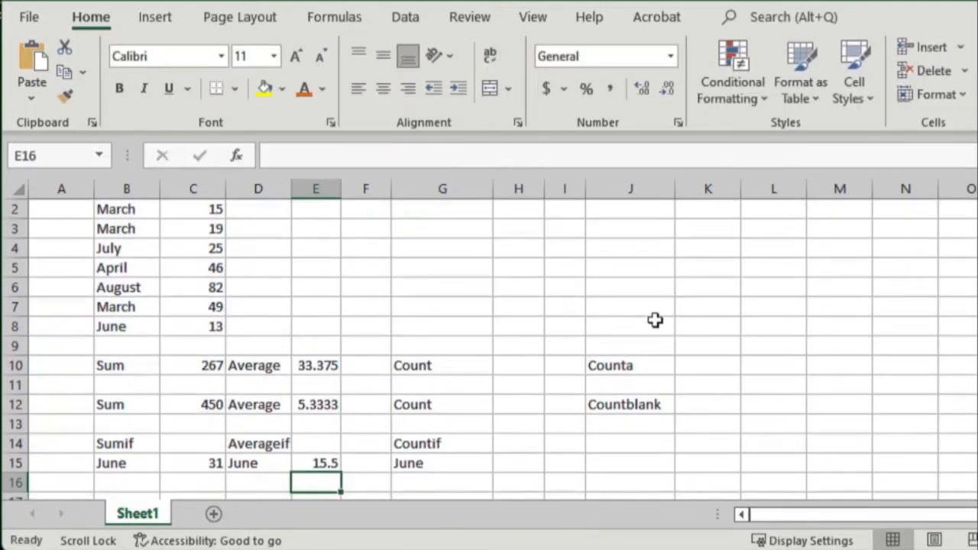
Check the AVERAGEIF result in E15 against the average of the two June values in C8 and C1.
scroll(472, 305, up, 1)
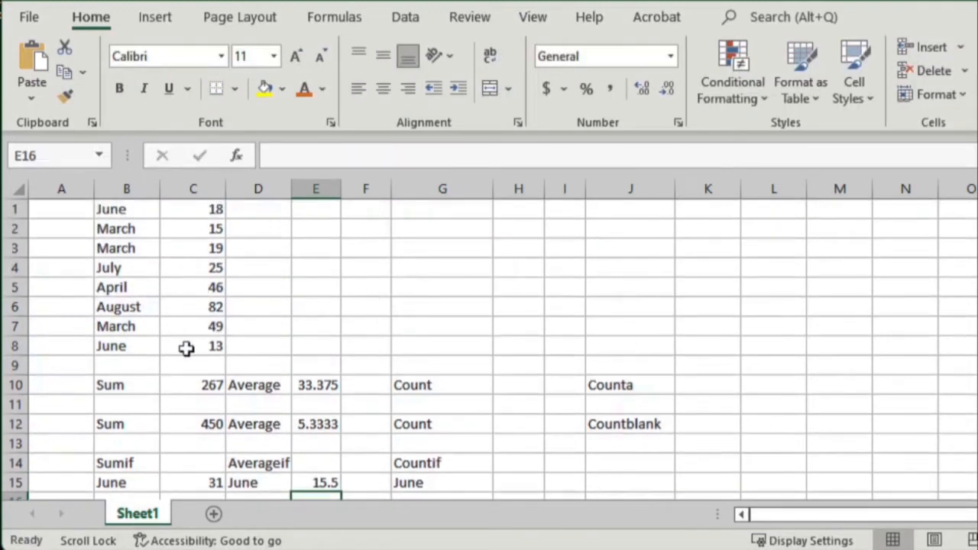
click(206, 348)
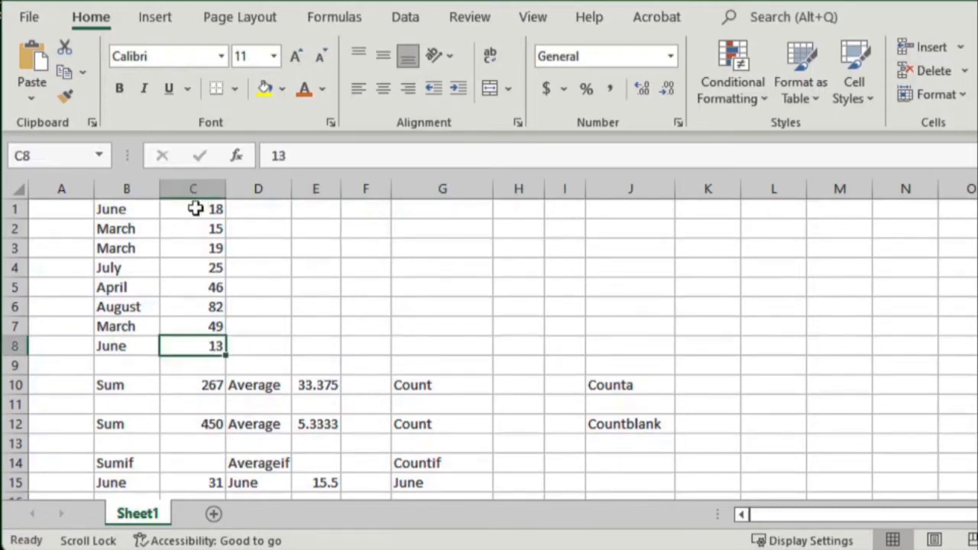
ctrl+click(196, 208)
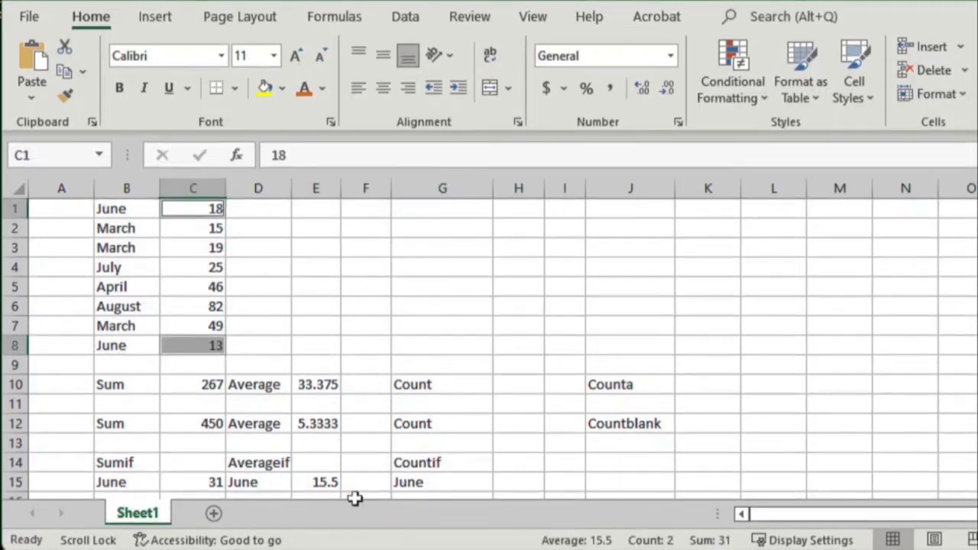
Change the AVERAGEIF criteria month in D15 to March.
click(273, 480)
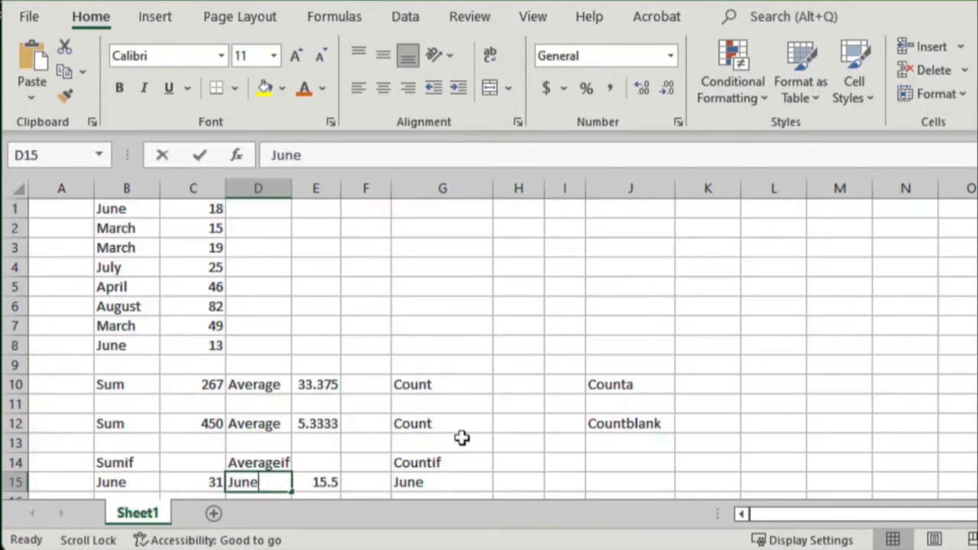
text(March)
key(Return)
Check the AVERAGEIF result for March against the average of the values in C7, C3 and C2.
scroll(513, 455, up, 1)
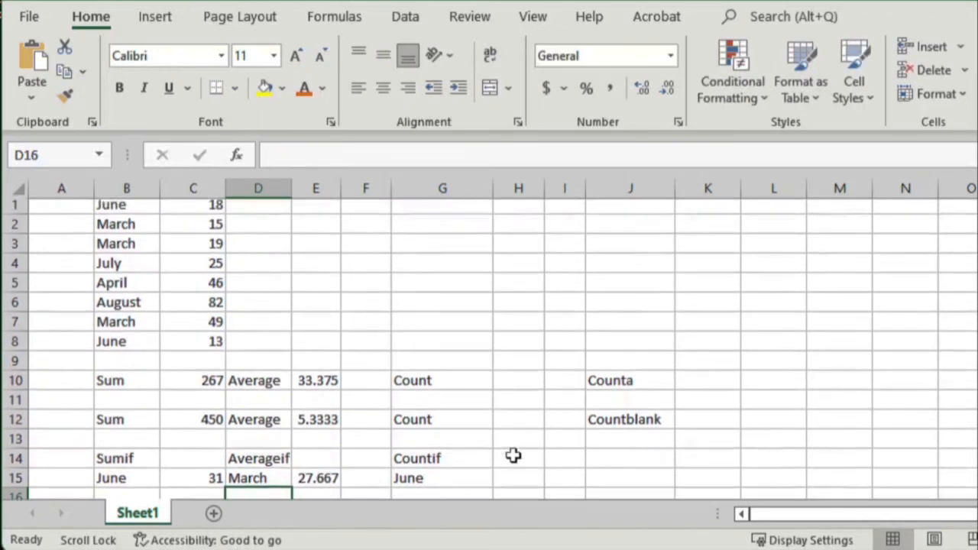
click(196, 321)
ctrl+click(196, 243)
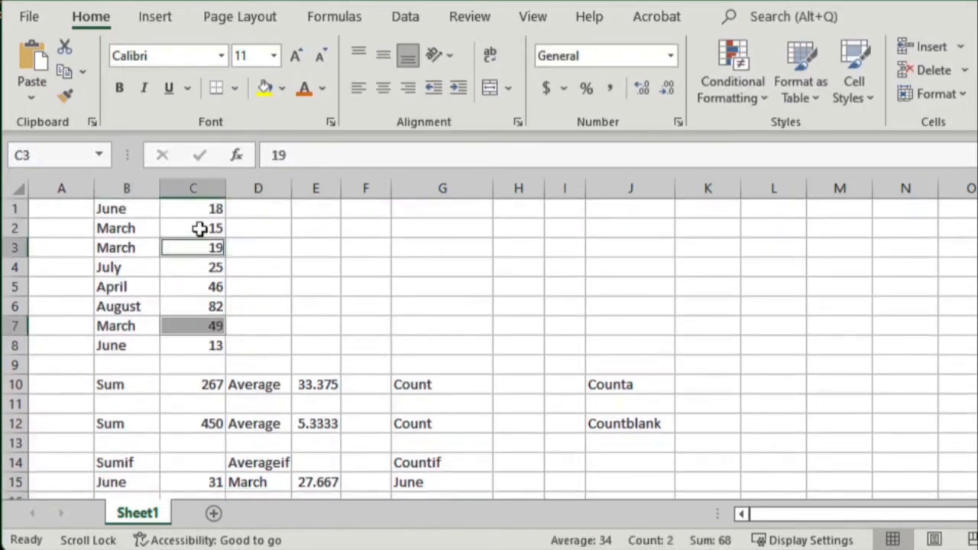
ctrl+click(199, 229)
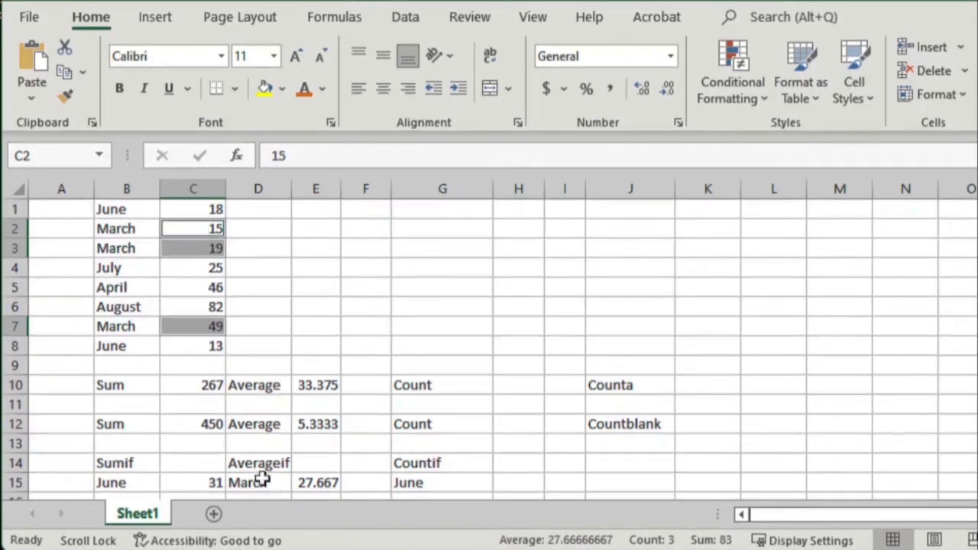
click(307, 308)
Enter a COUNT formula in H10 for C1:C8 and check it against the selected range's count.
click(504, 380)
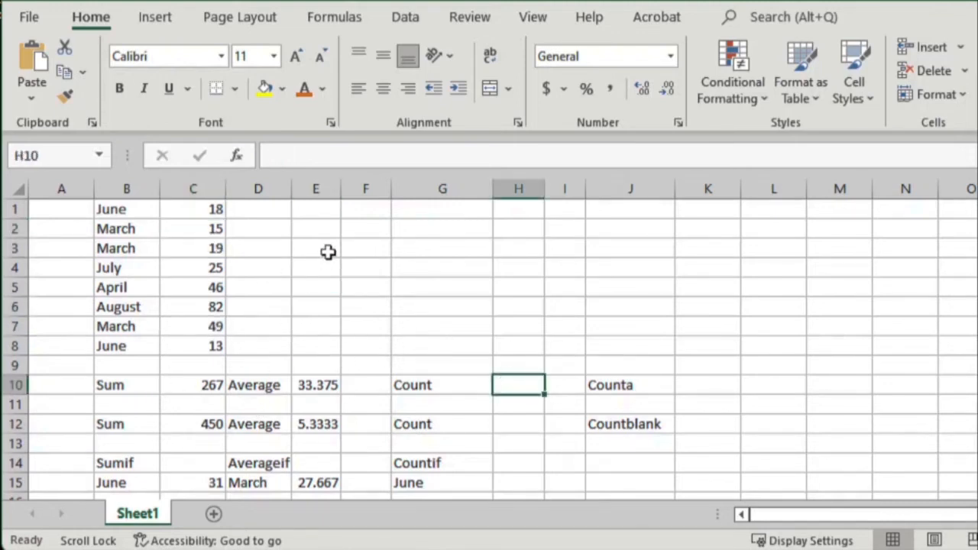
text(=count)
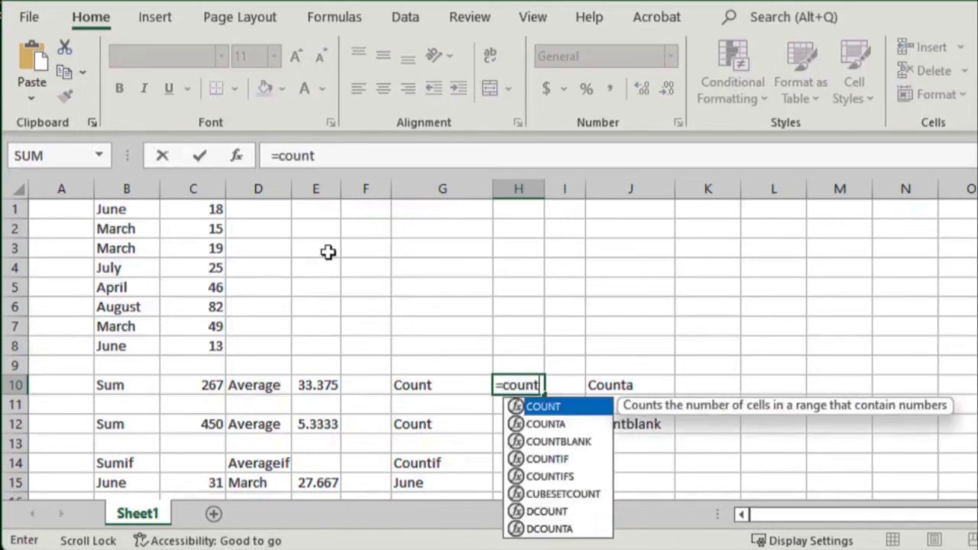
text(()
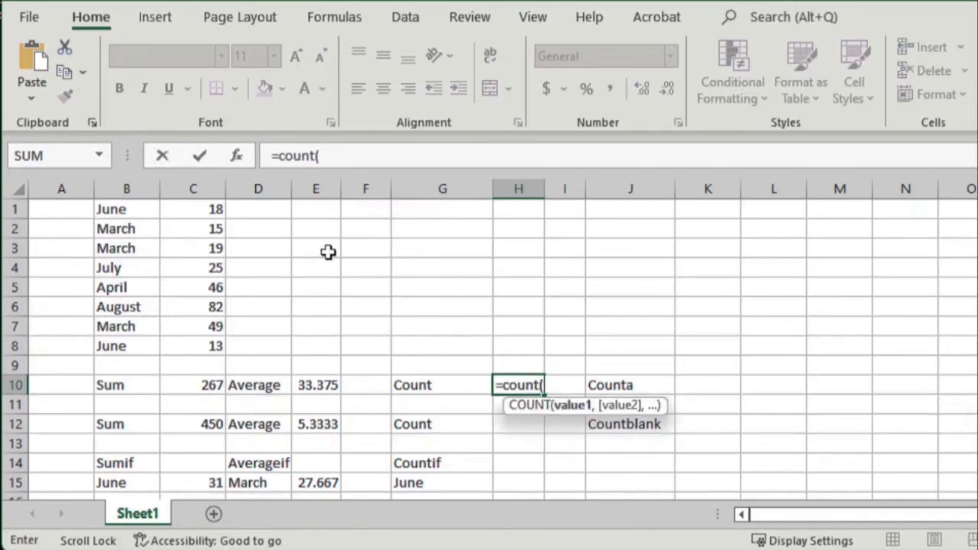
drag(203, 210, 211, 345)
text())
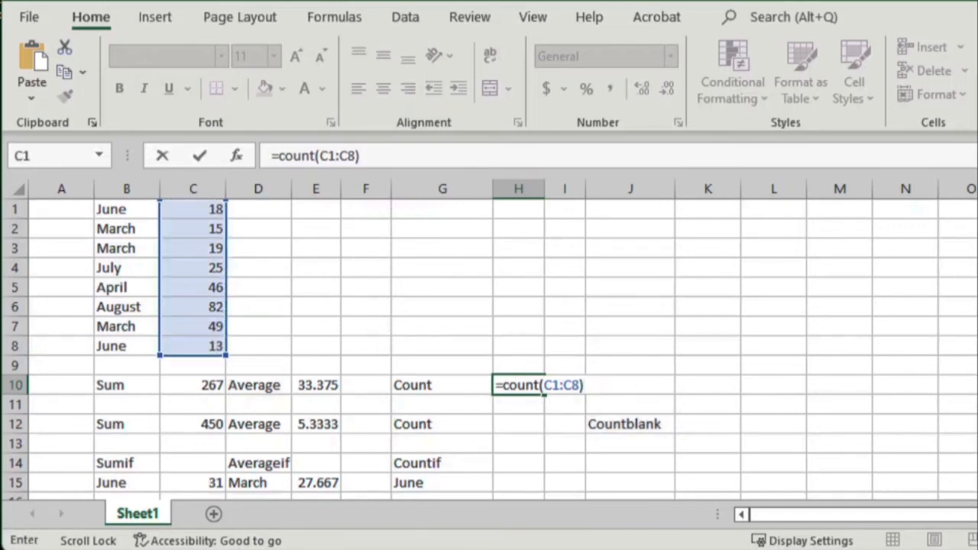
key(Return)
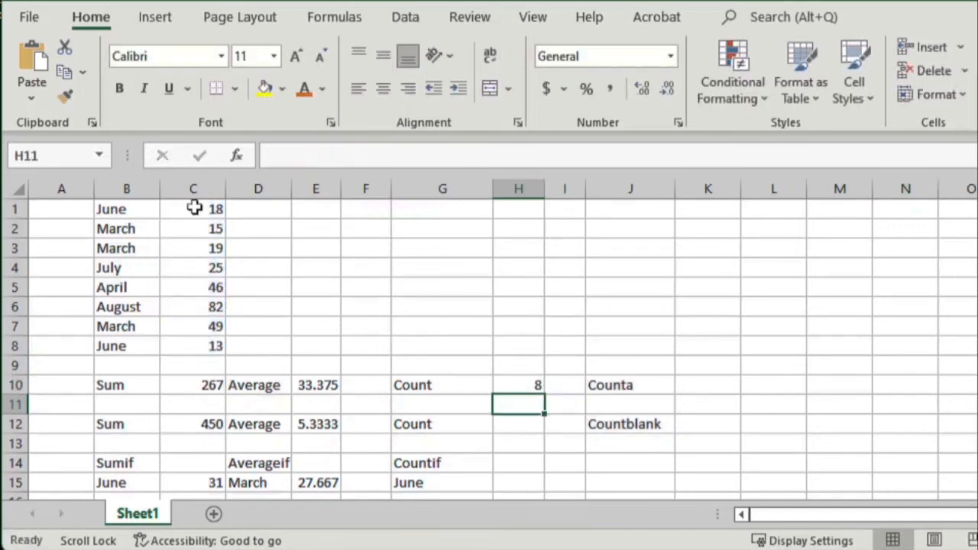
drag(194, 208, 212, 346)
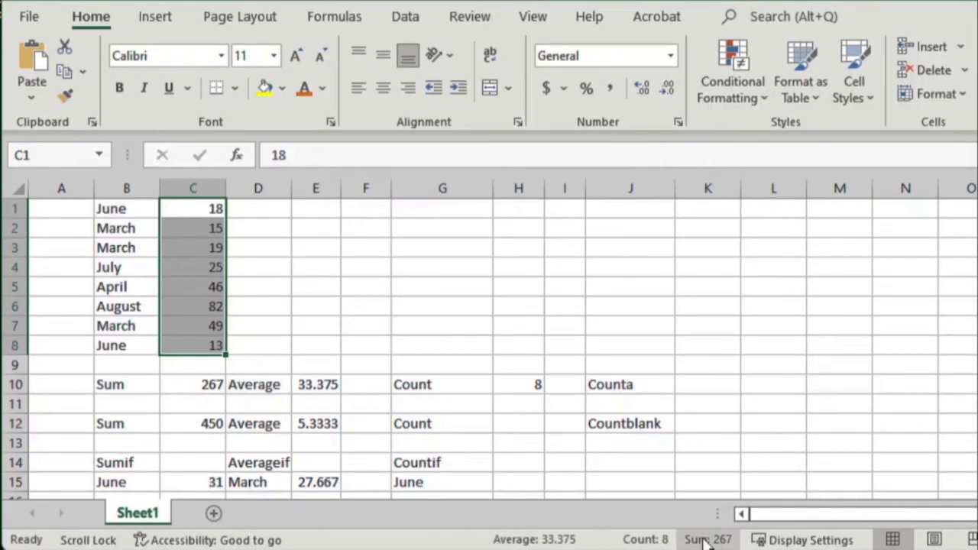
Enter a COUNT formula in H12 for the literal values 1, 2, 3 and 4.
click(505, 423)
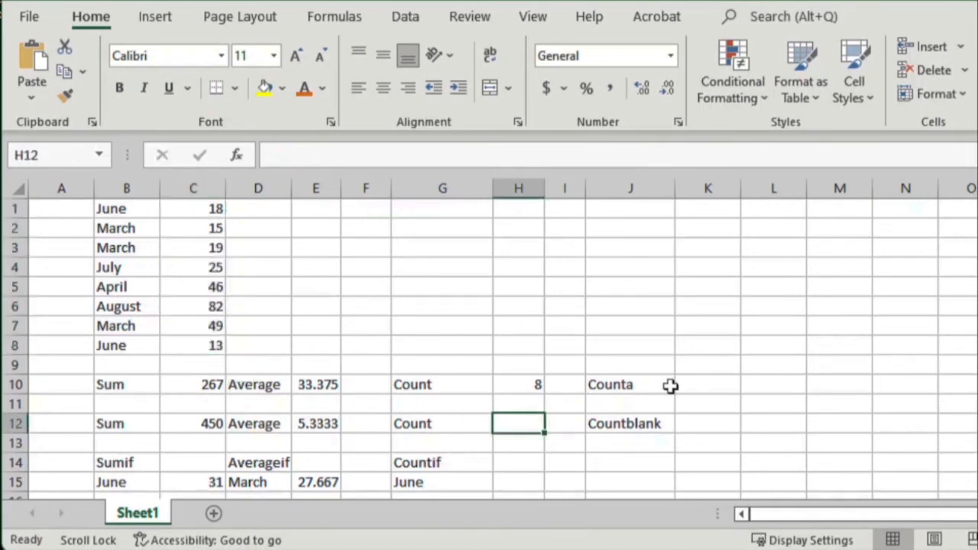
text(=count)
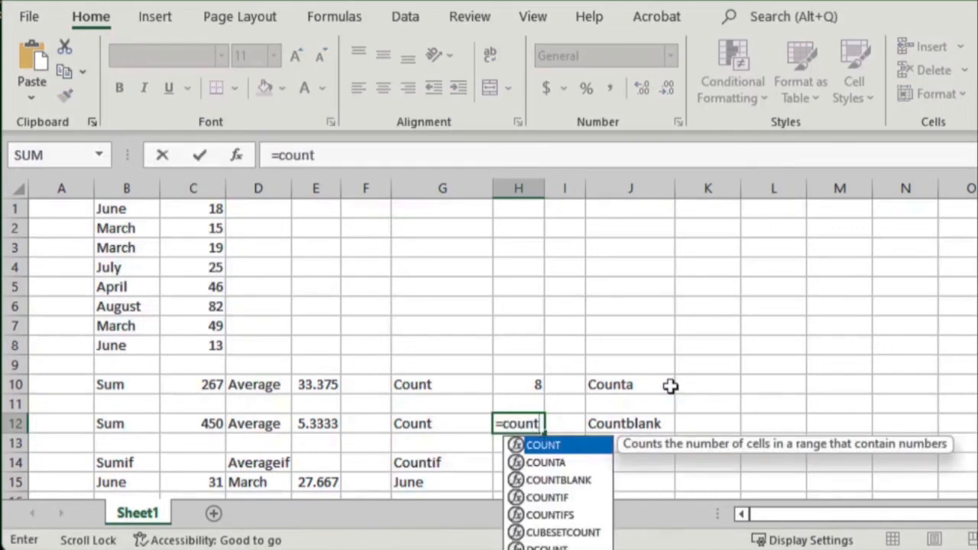
text((1)
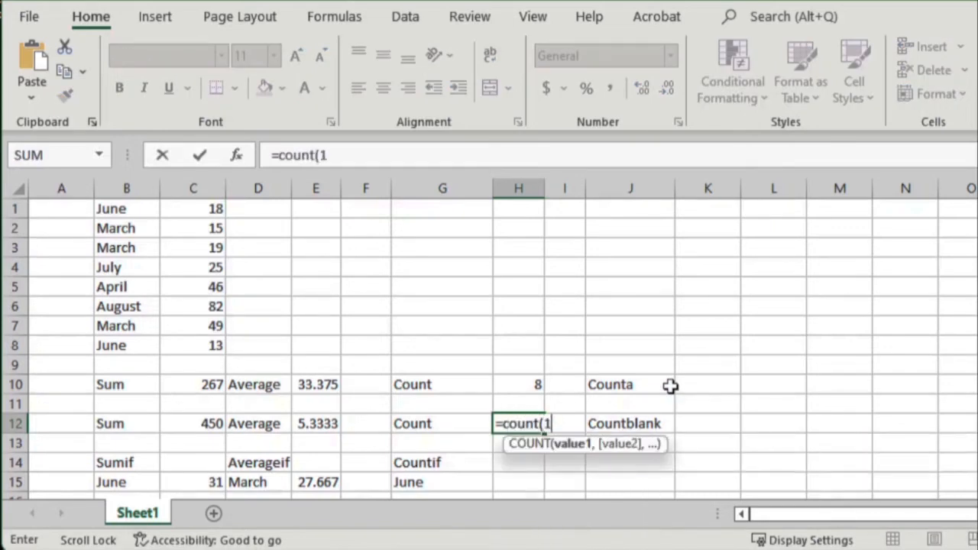
text(,2,)
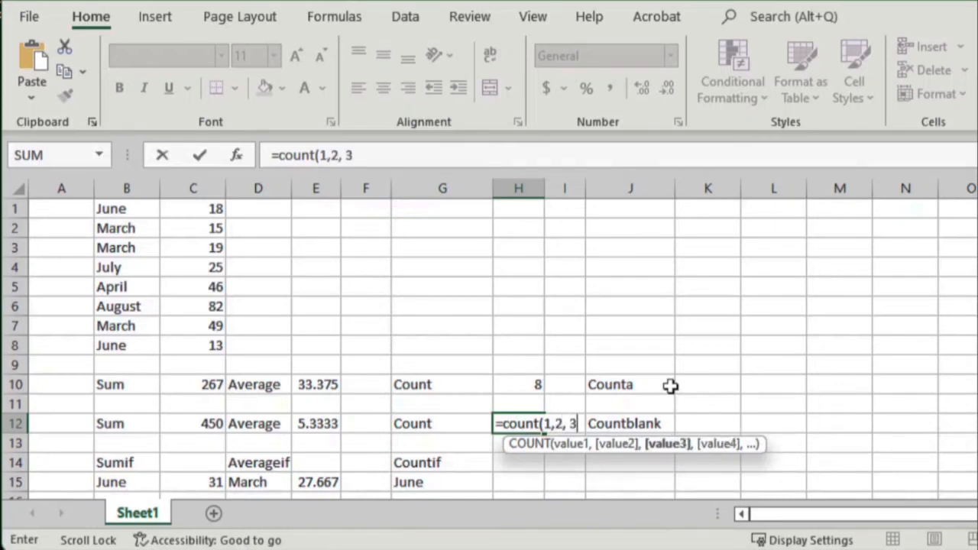
text( 3,4))
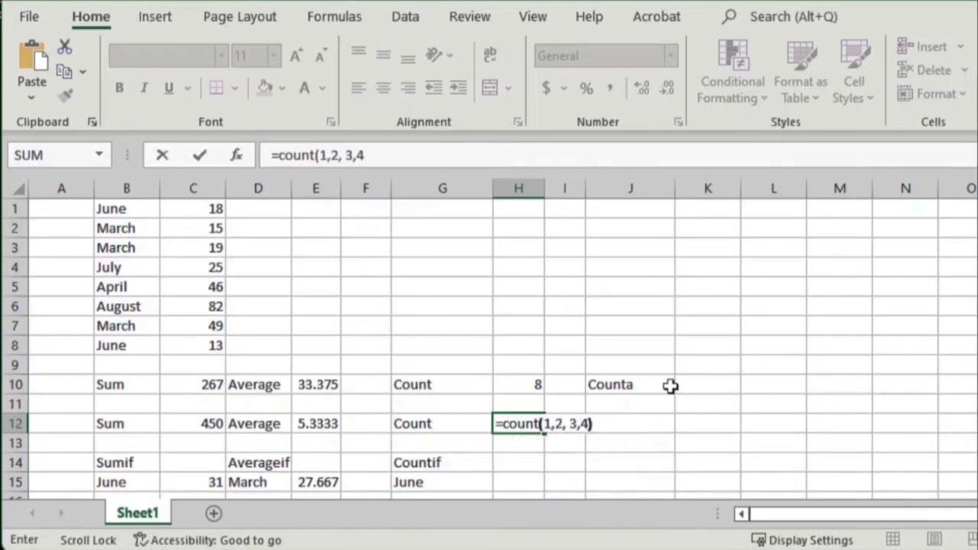
key(Return)
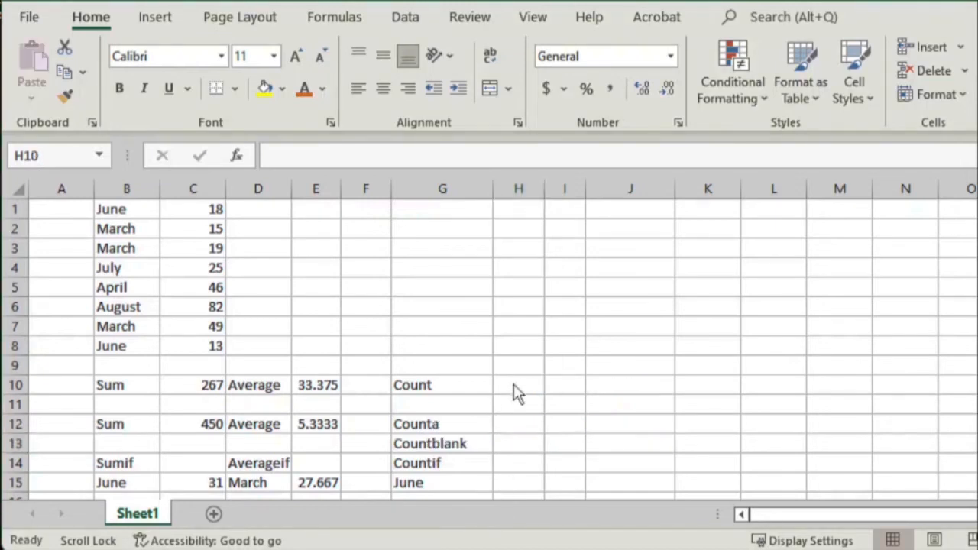
Enter a COUNT formula for C1:C8 in the empty cell H10 and compare it with the selected range's count.
click(516, 386)
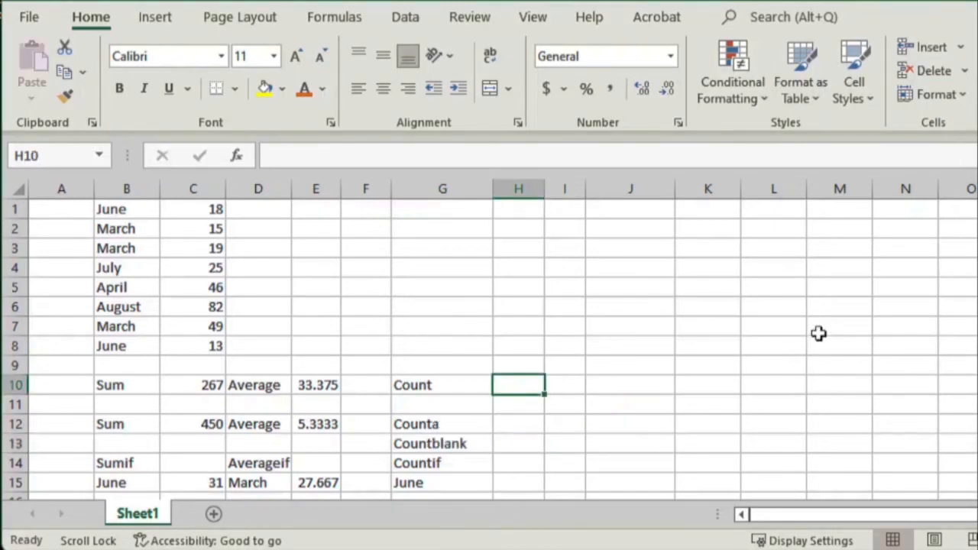
text(=count()
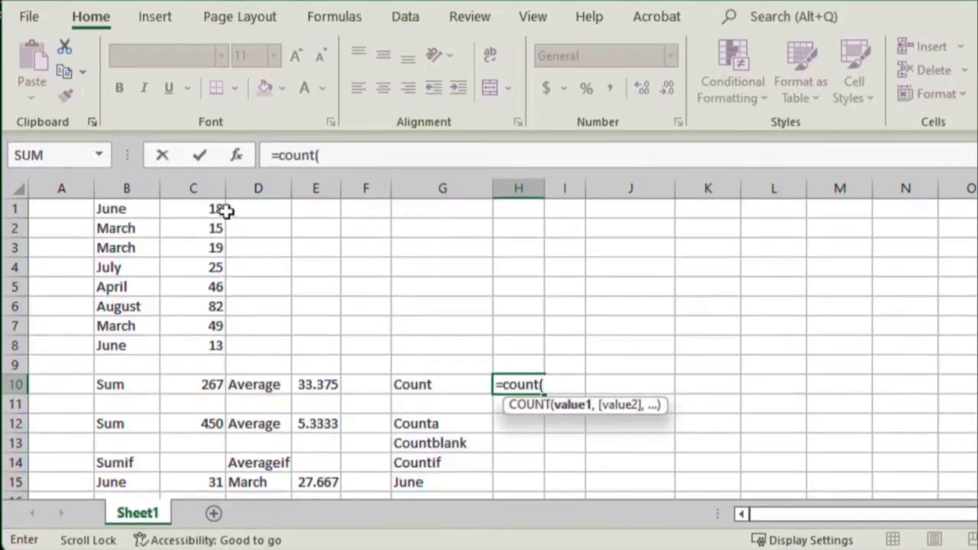
drag(221, 208, 214, 345)
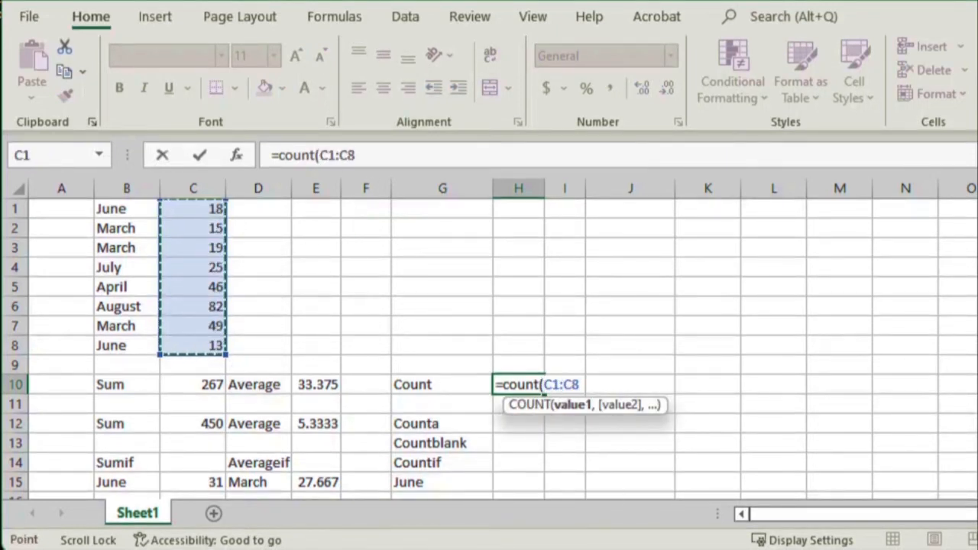
text())
key(Return)
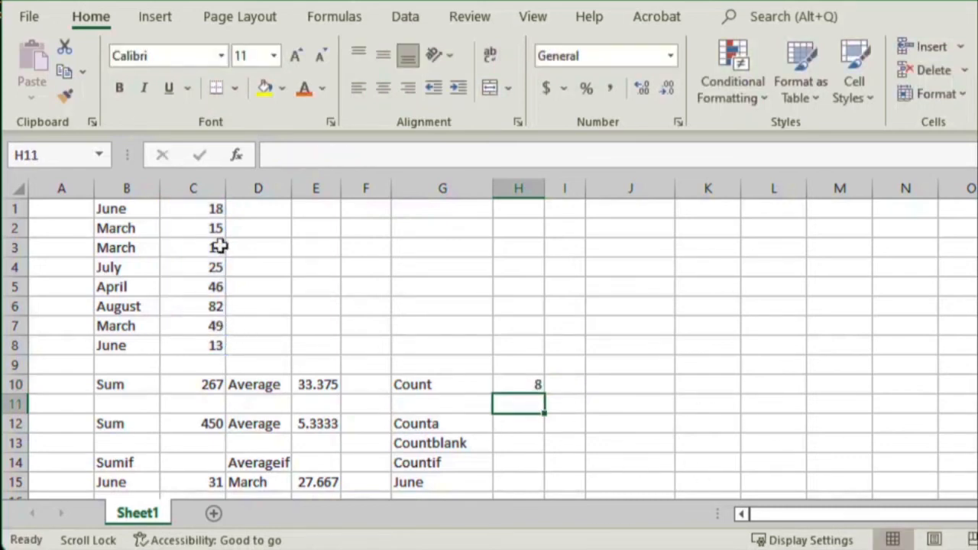
drag(212, 209, 184, 341)
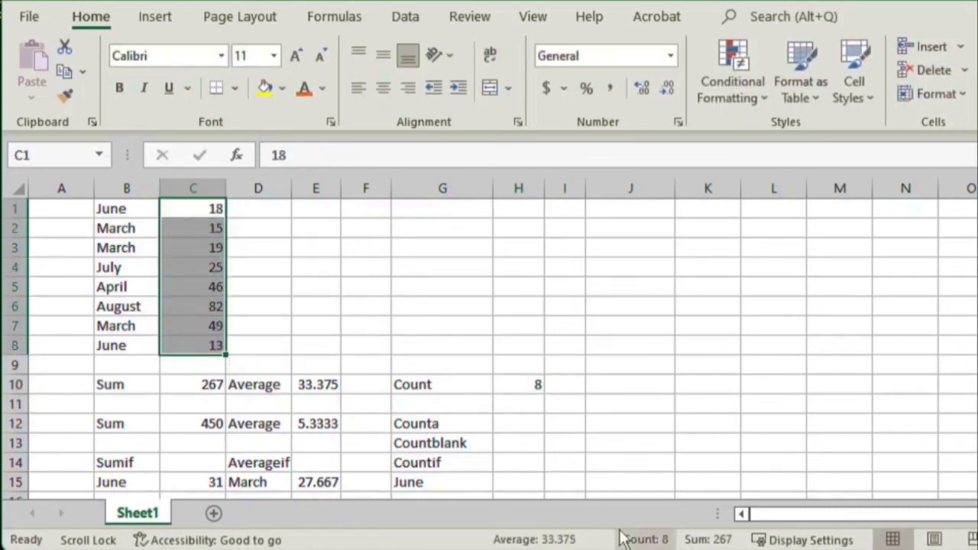
Enter a COUNTA formula in H12 for the range C1:C8.
click(505, 424)
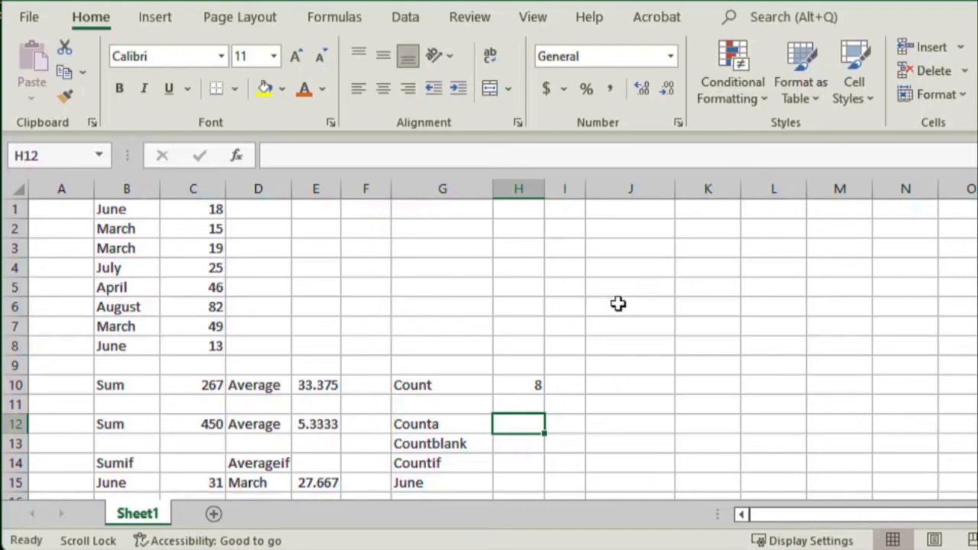
text(=coun)
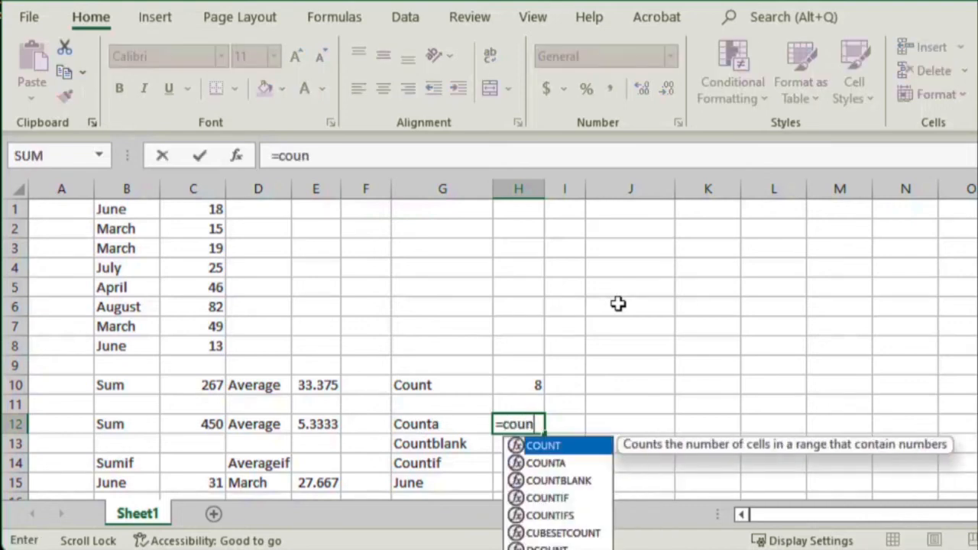
text(ta()
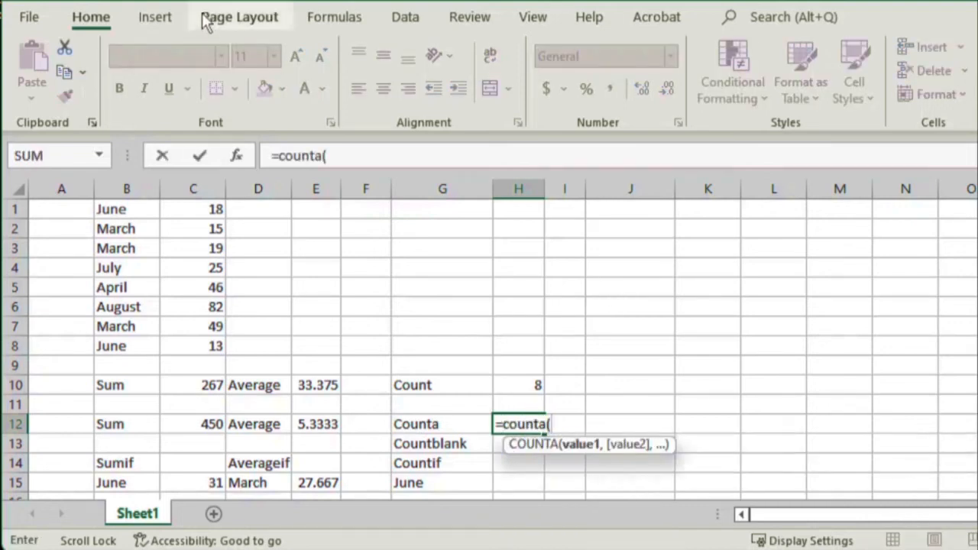
drag(215, 208, 216, 348)
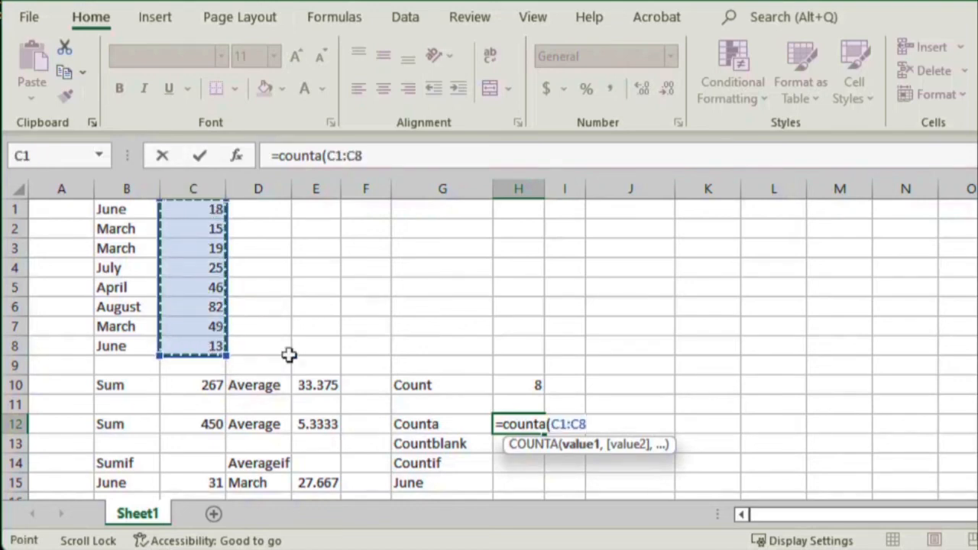
text())
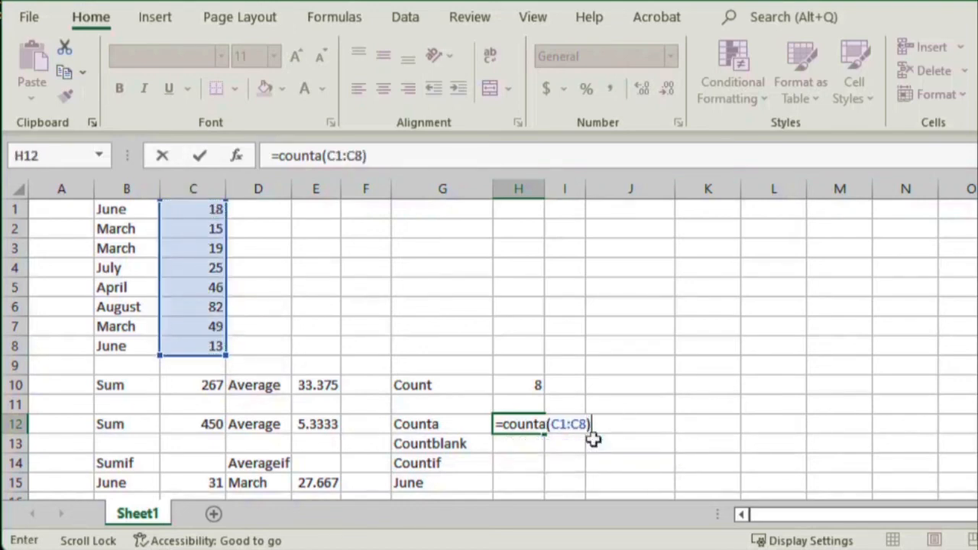
key(Return)
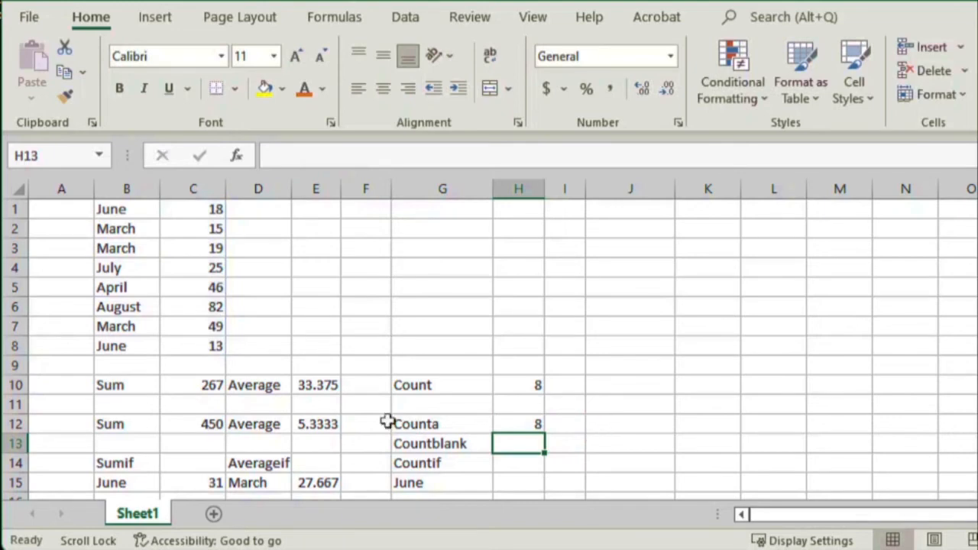
Clear the April value in C5.
click(176, 292)
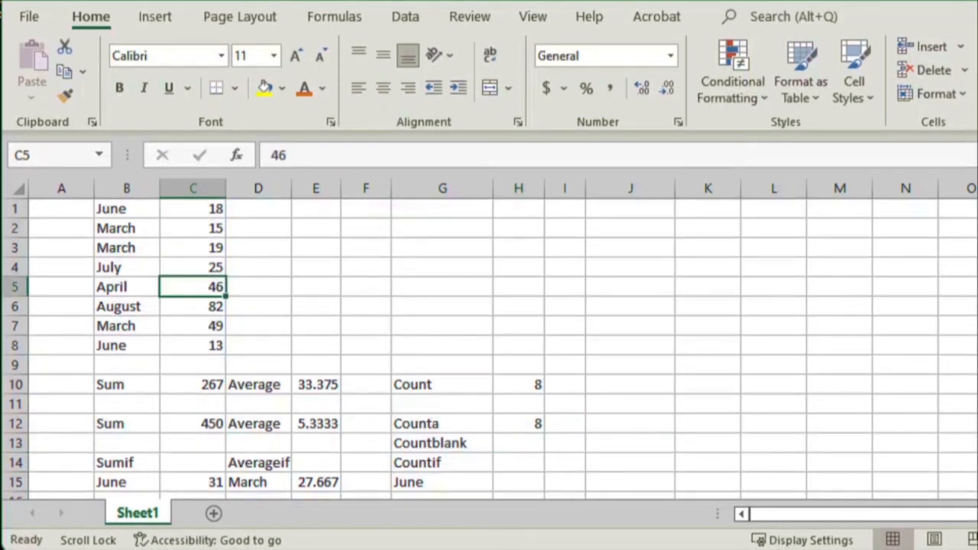
key(BackSpace)
key(Return)
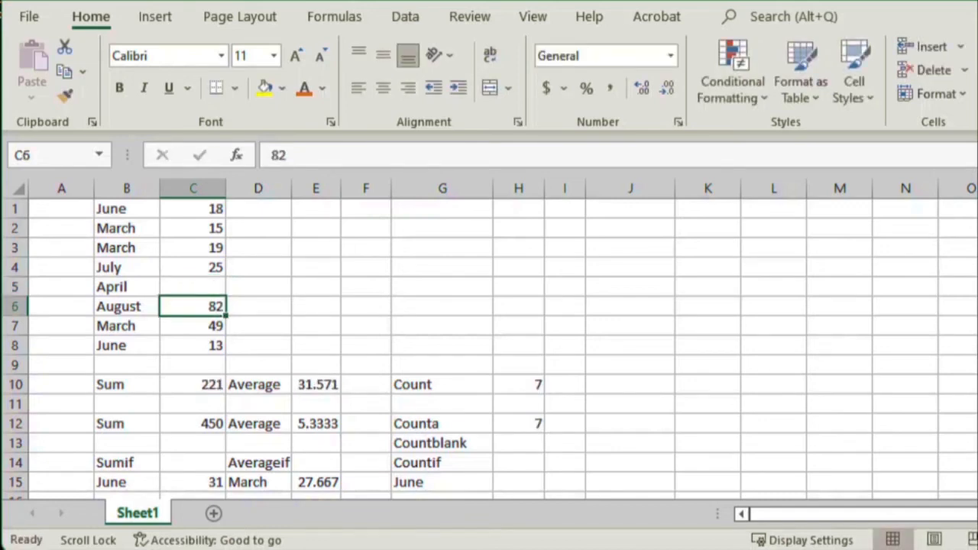
Enter the text "april" in C5 to compare COUNT with COUNTA, and clear the cell again.
click(179, 284)
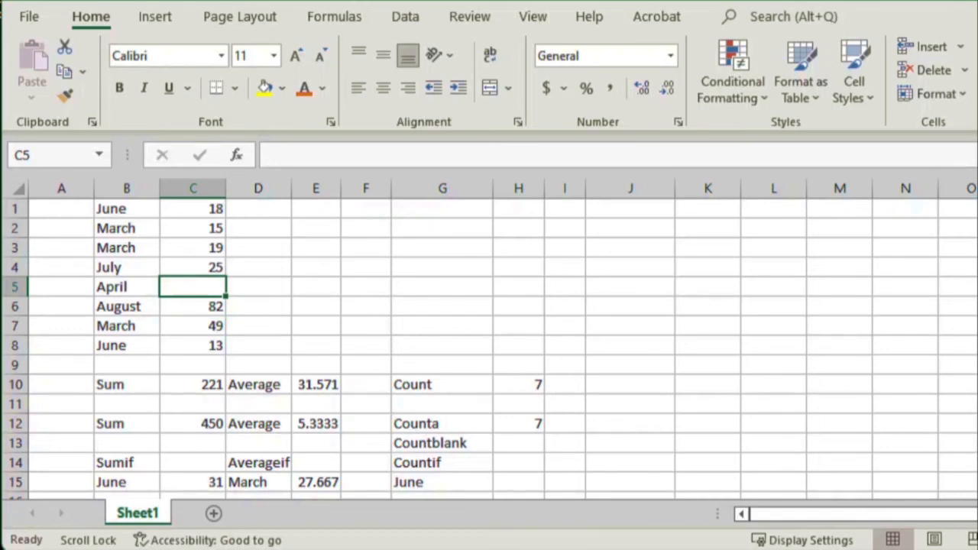
text(april)
key(Return)
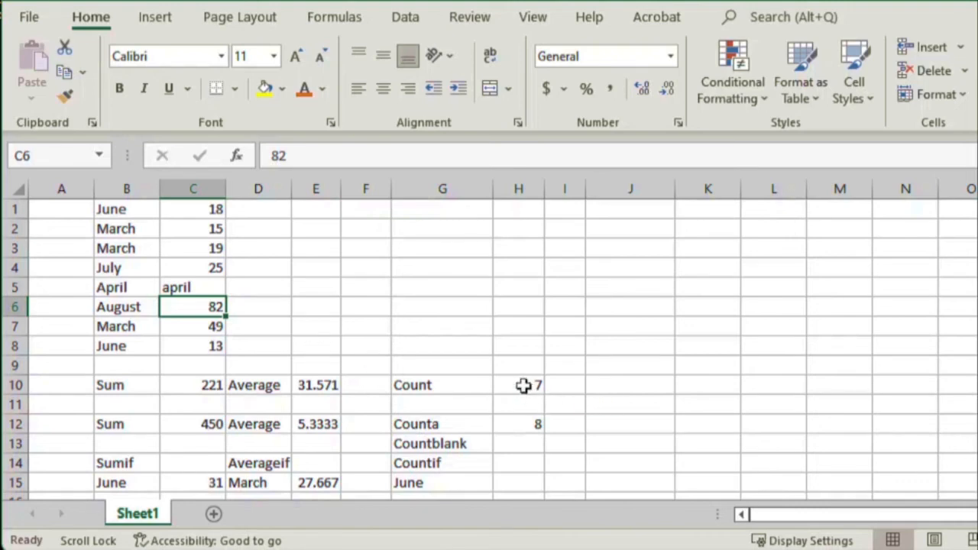
click(199, 287)
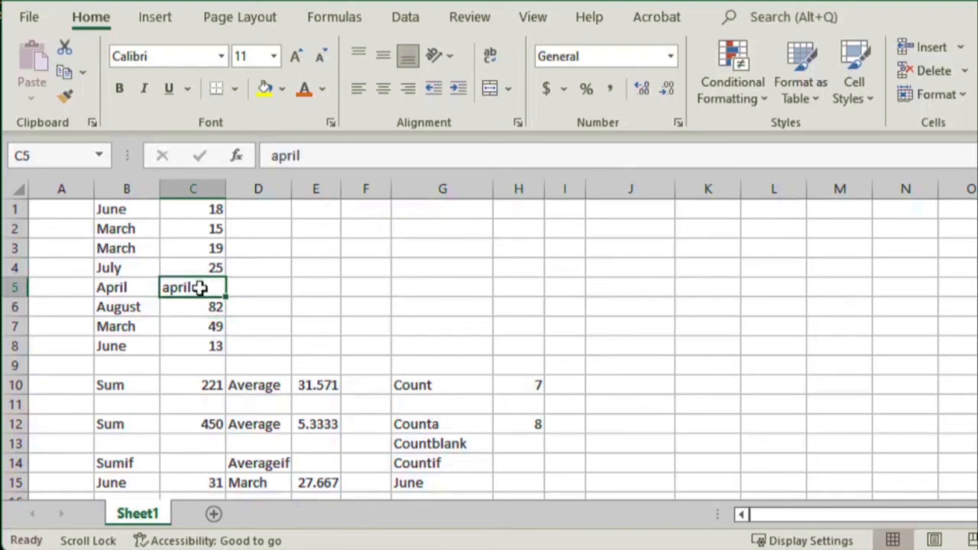
key(BackSpace)
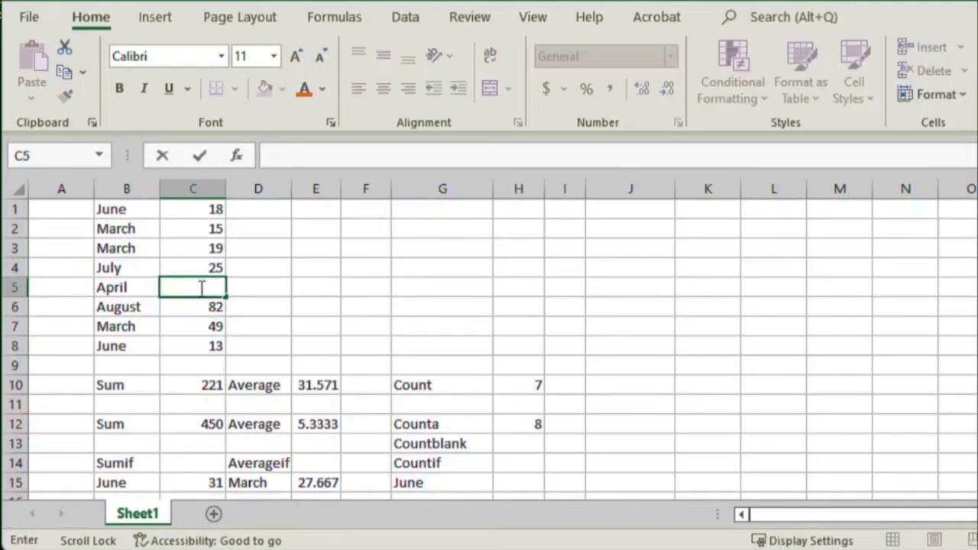
key(Return)
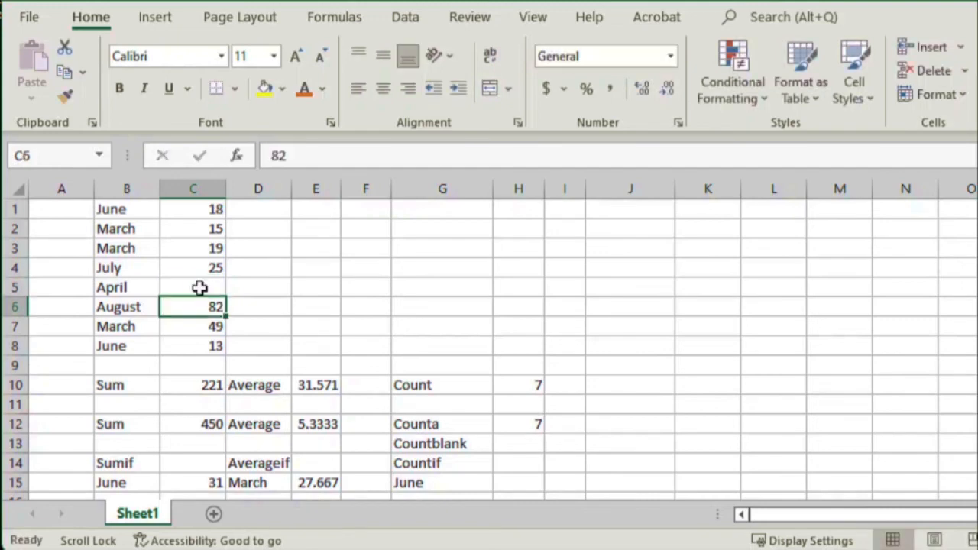
Enter a COUNTBLANK formula in H13 for the range C1:C8.
click(525, 444)
text(=)
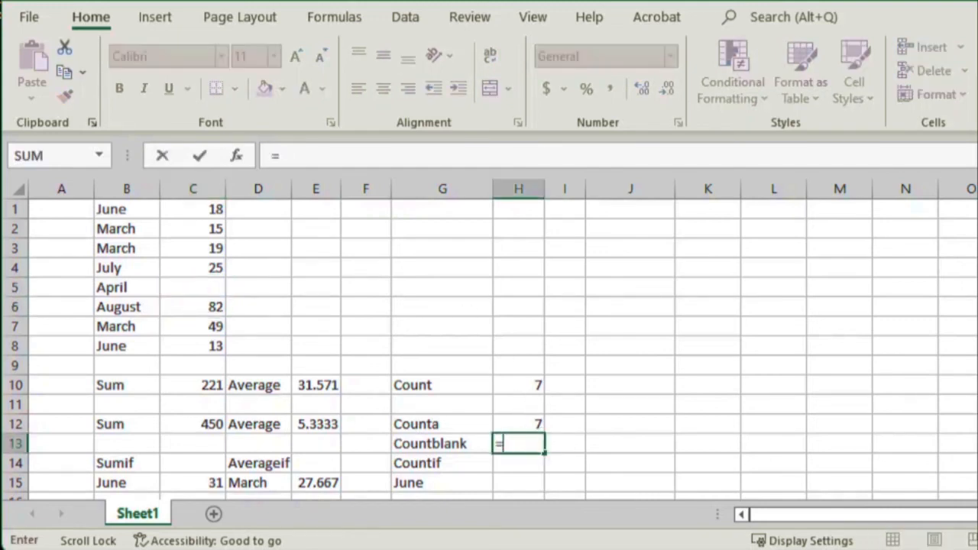
text(counbl)
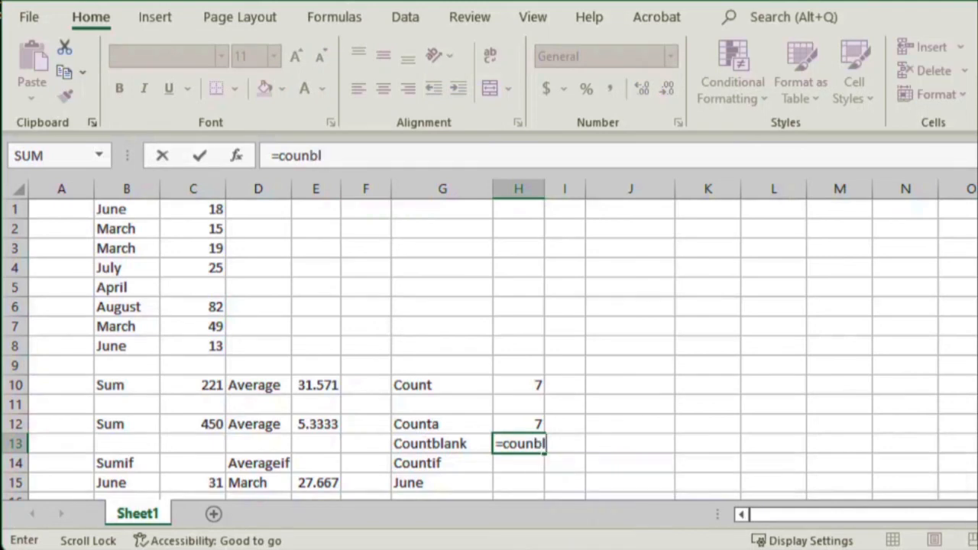
key(BackSpace)
key(BackSpace)
key(Down)
key(Down)
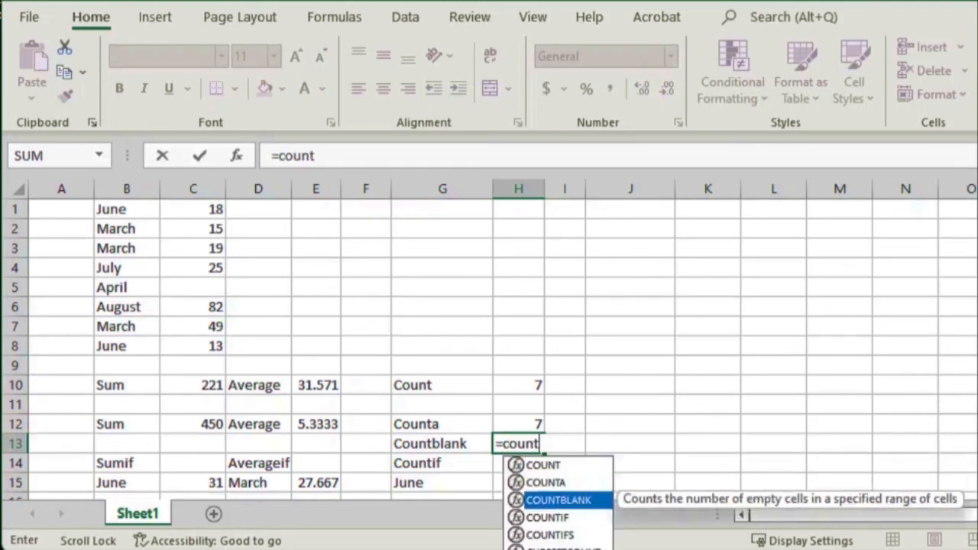
key(Tab)
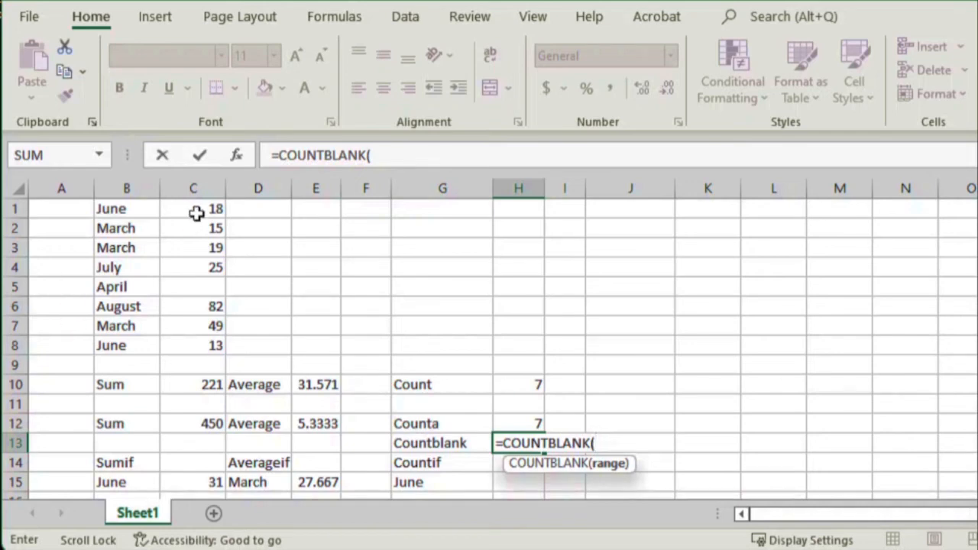
drag(190, 210, 192, 347)
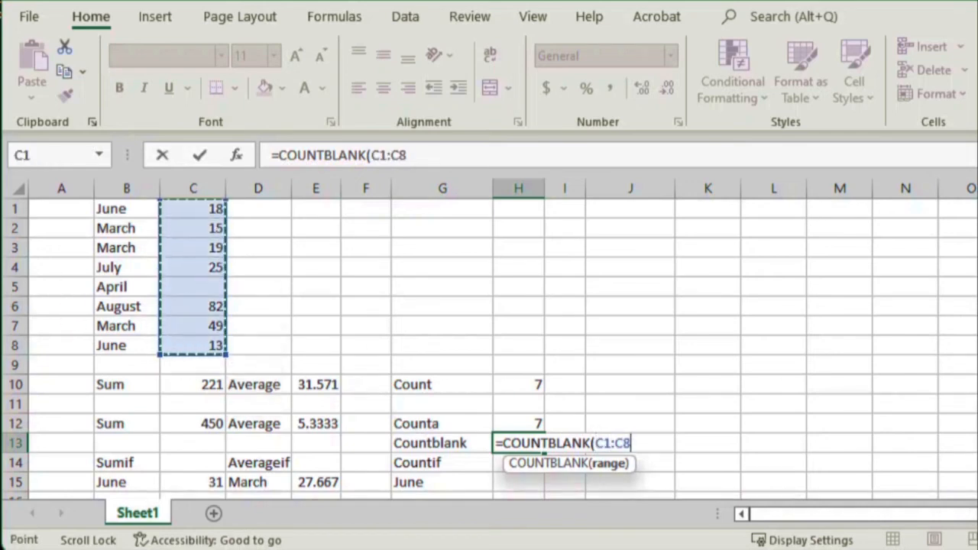
text())
key(Return)
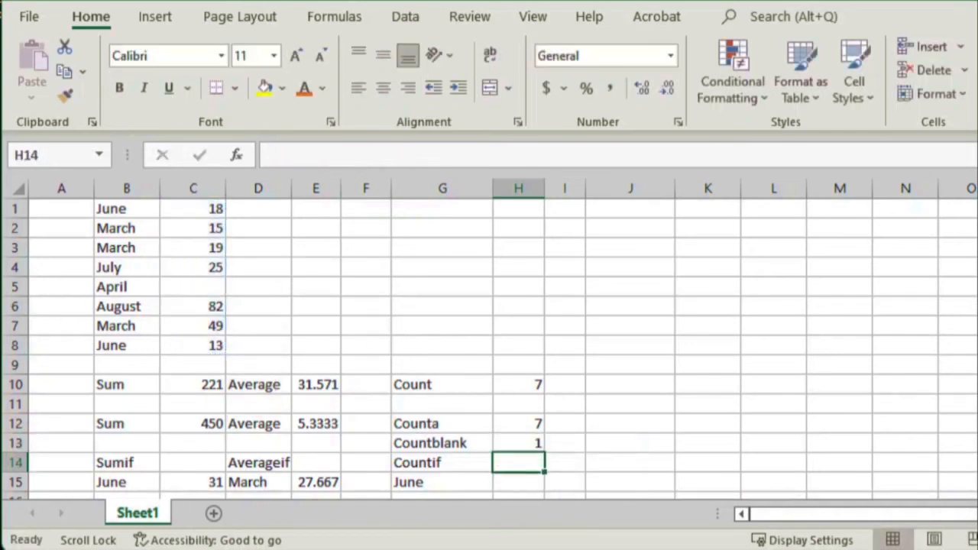
Check the COUNTBLANK result against the empty cell C5 within the range C1:C8.
click(221, 288)
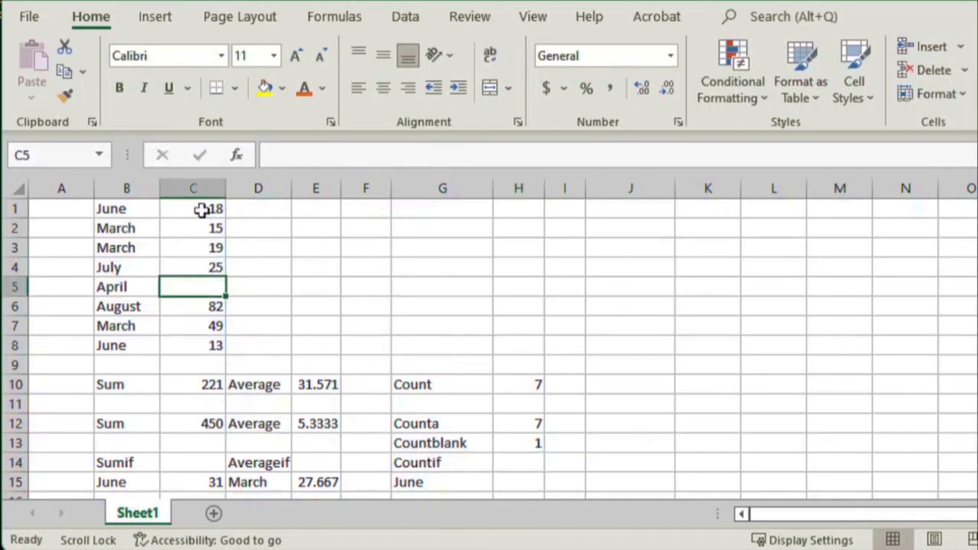
drag(200, 210, 188, 337)
click(318, 306)
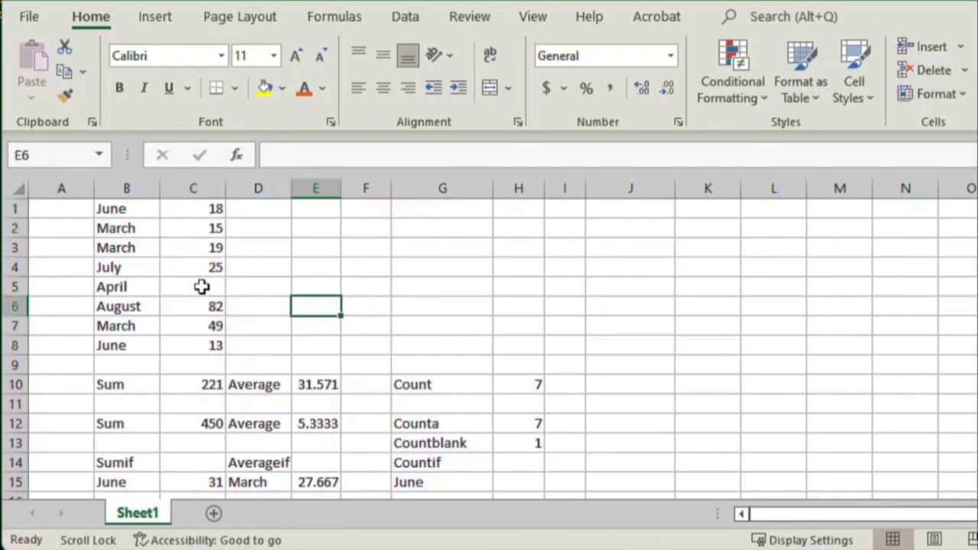
Fill C5 with the text "april" and inspect the COUNTA formula in H12.
click(214, 288)
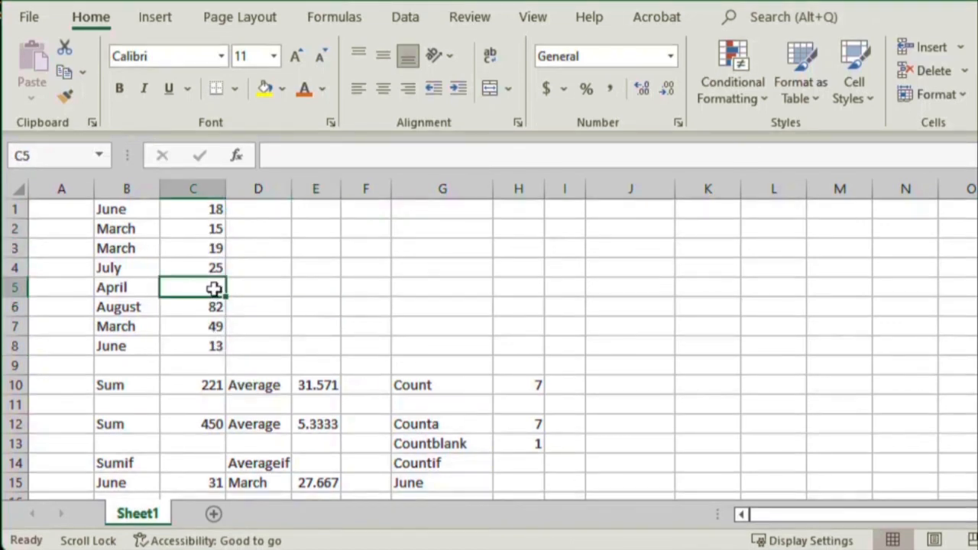
text(april)
key(Return)
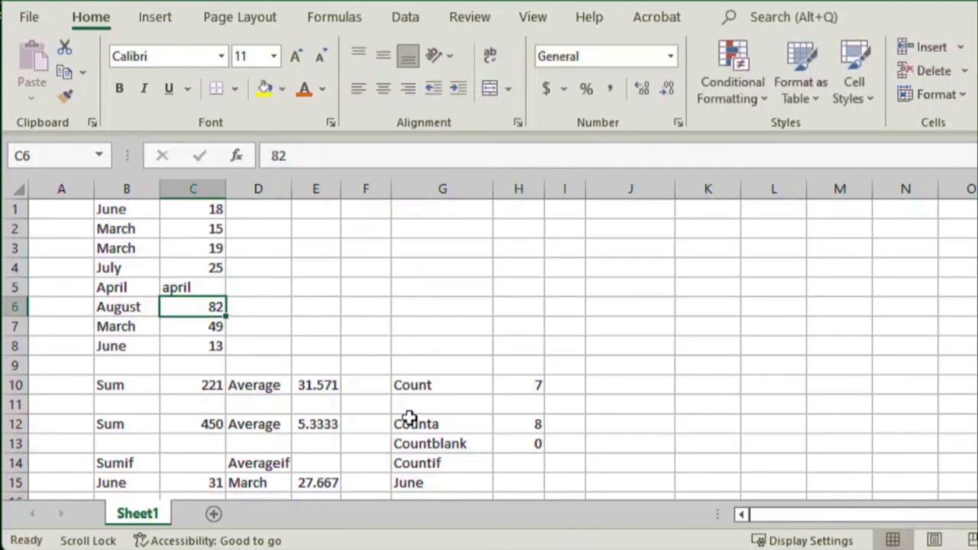
click(522, 428)
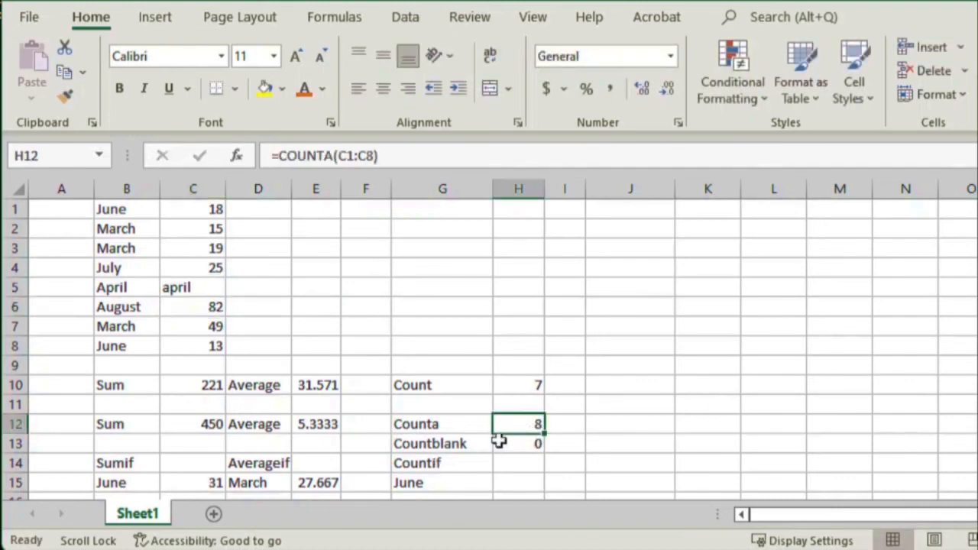
Enter a COUNTIF formula in H15 that counts the cells in B1:B8 matching the month in G15.
click(508, 444)
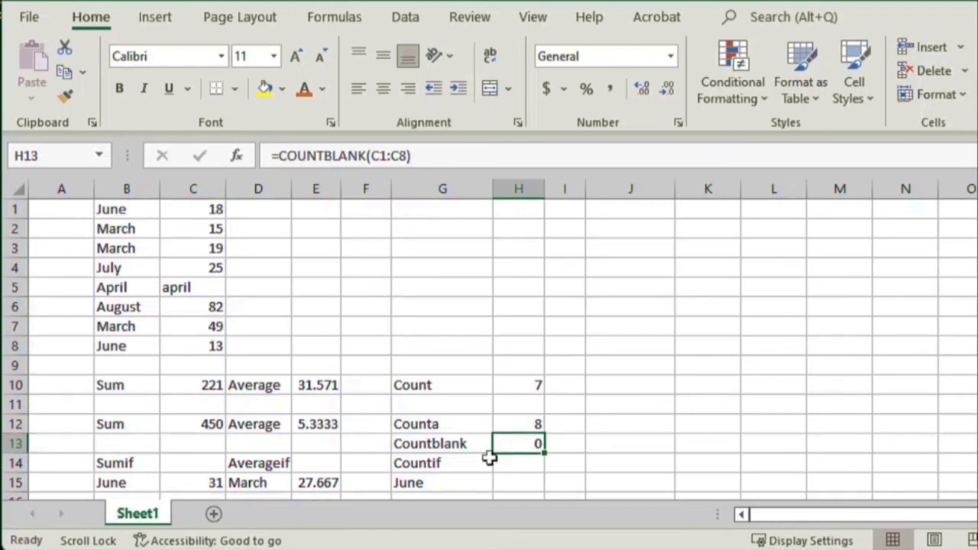
click(526, 470)
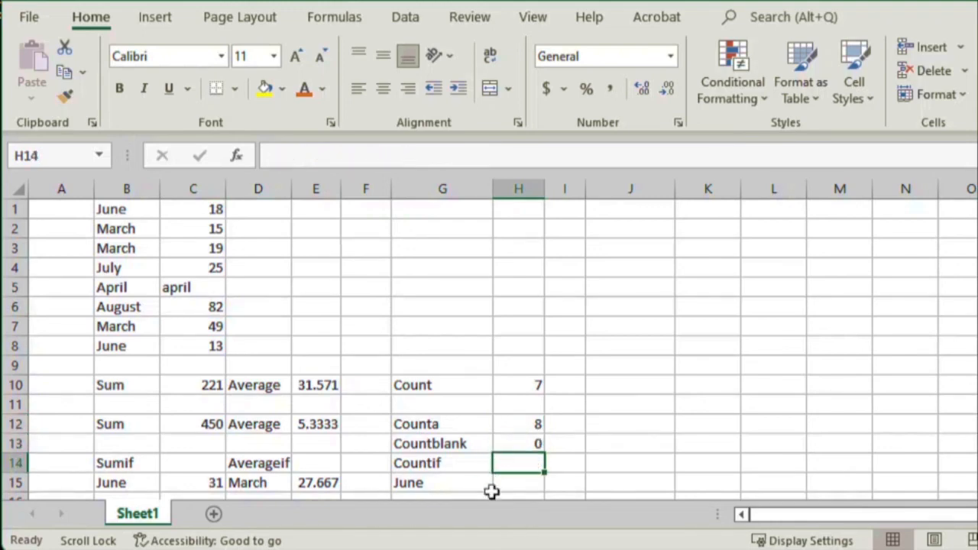
click(517, 482)
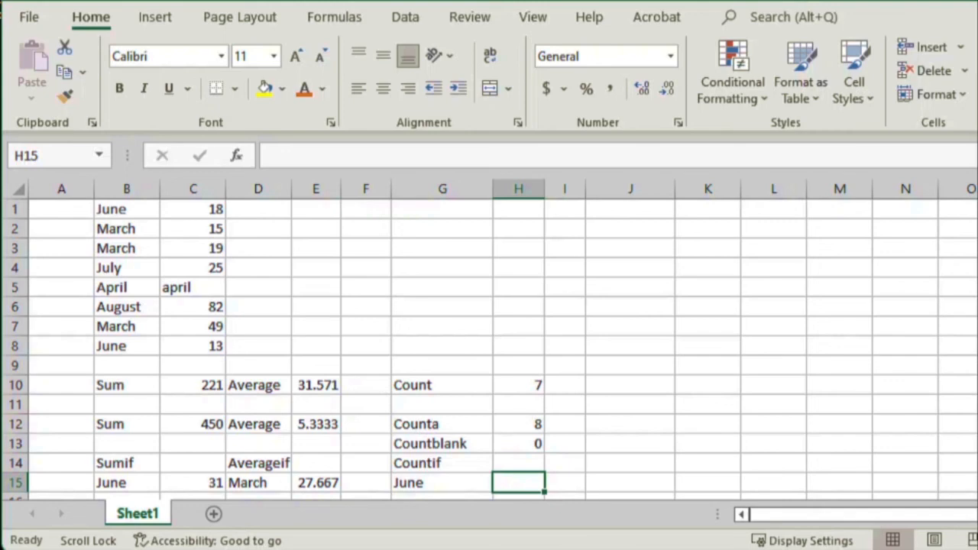
text(=)
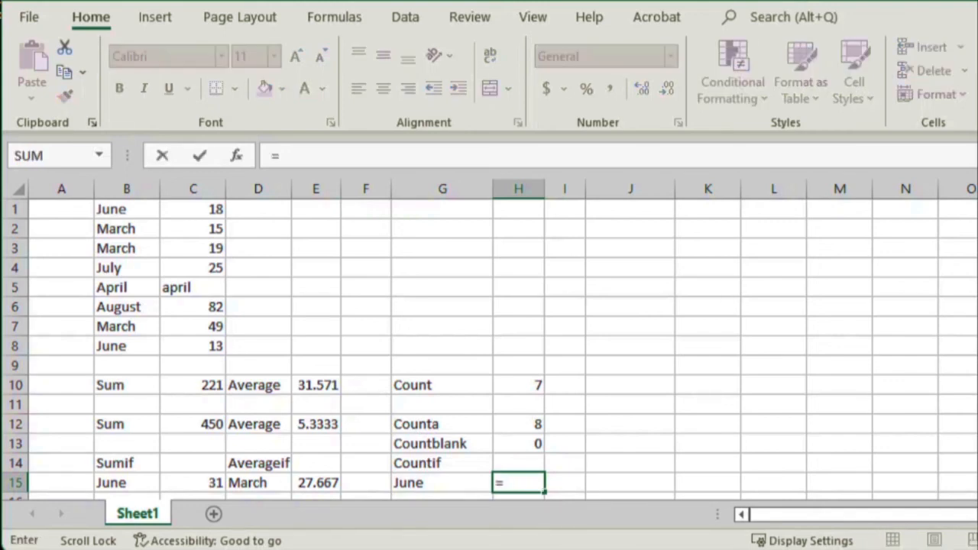
text(countif)
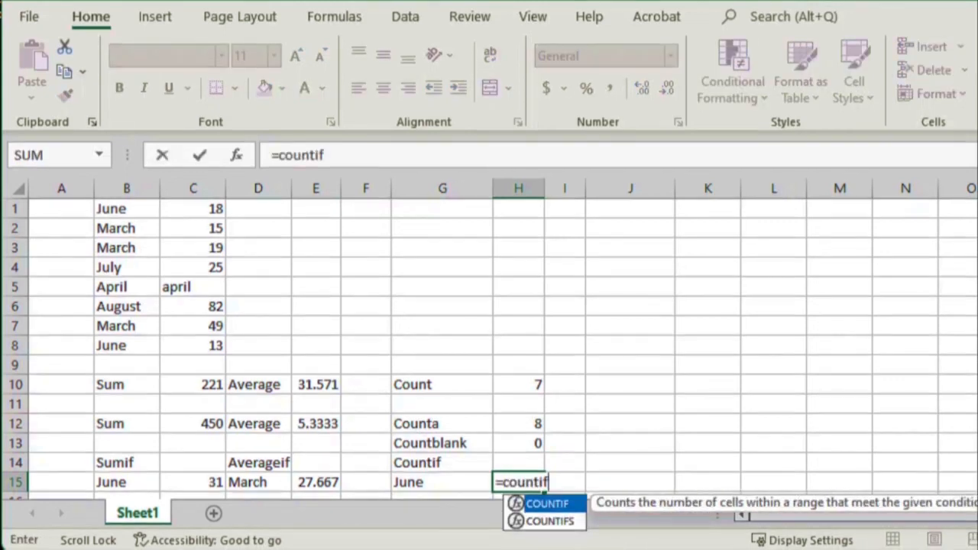
text(()
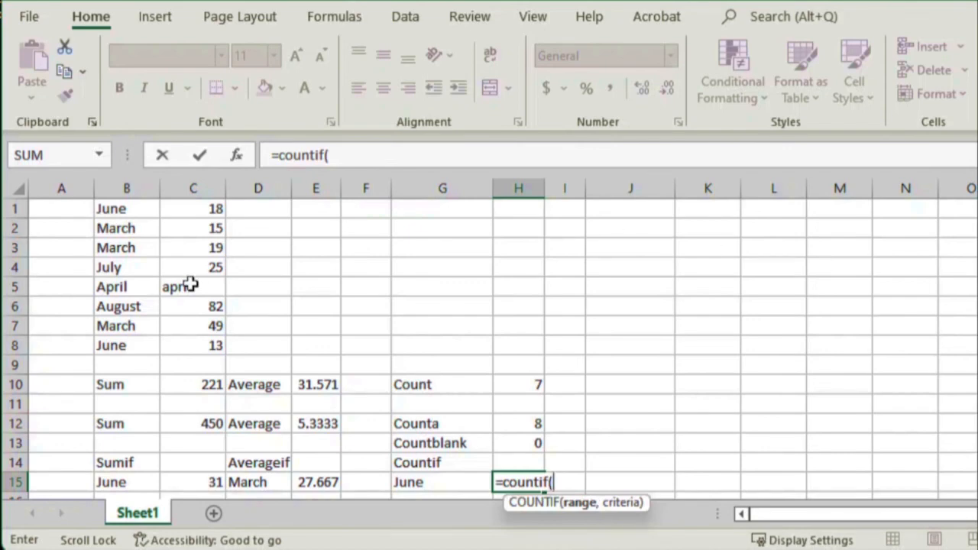
drag(127, 209, 123, 346)
text(,)
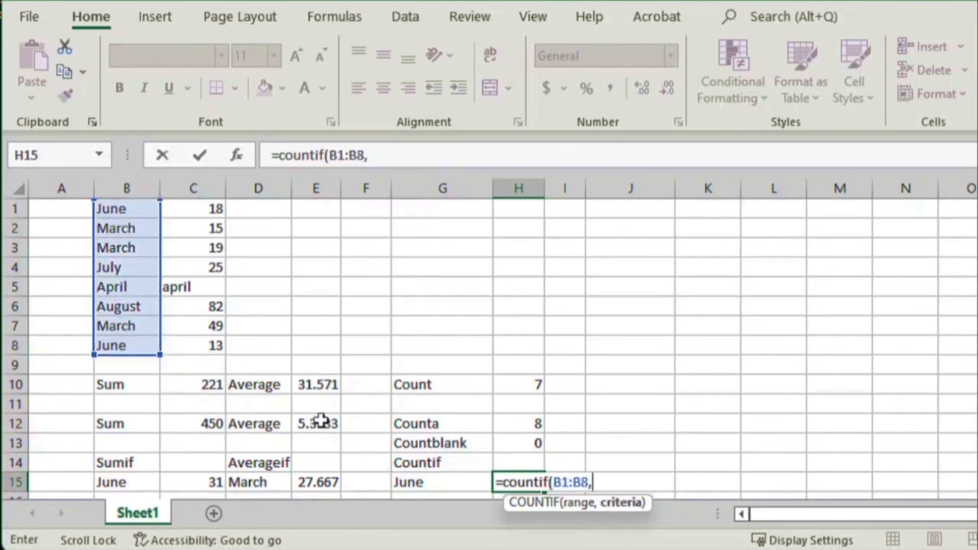
click(408, 481)
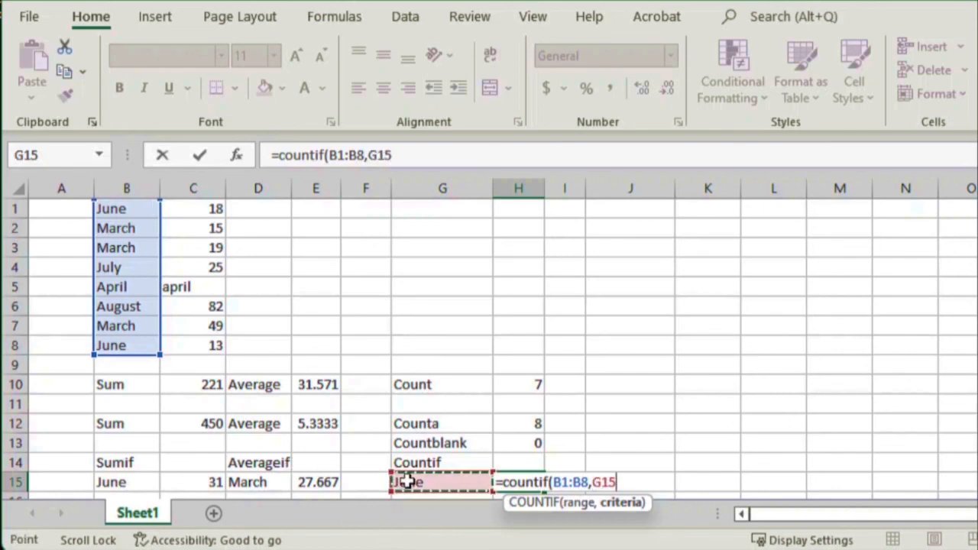
text(,)
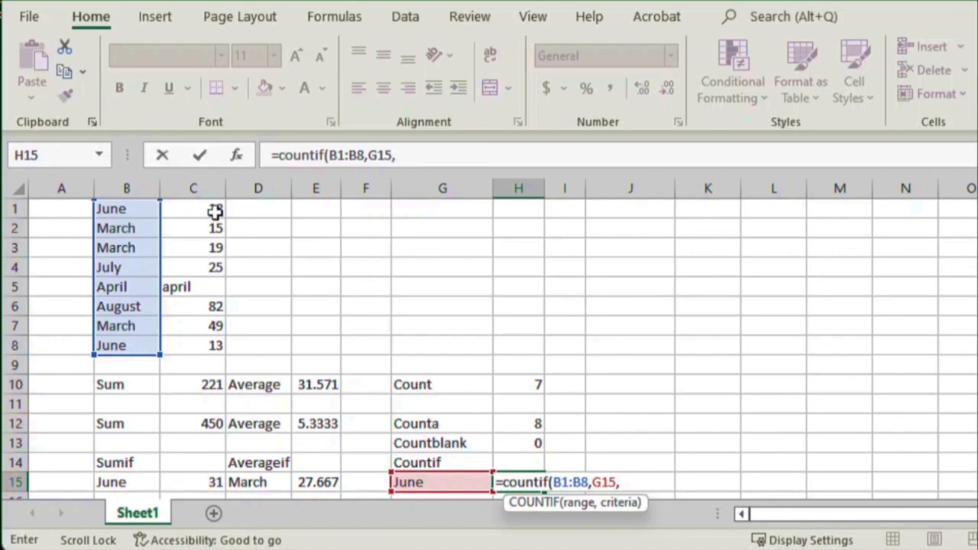
key(BackSpace)
key(Return)
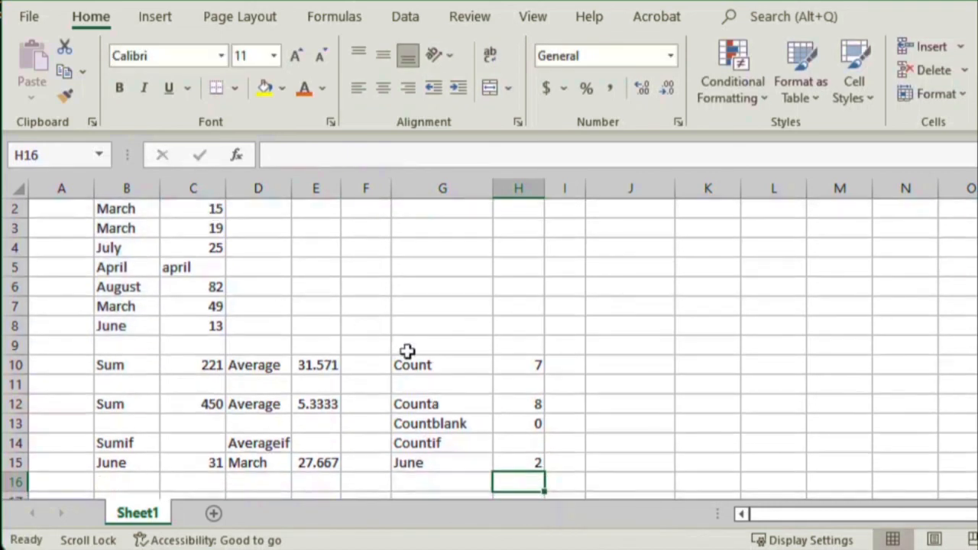
Change the COUNTIF criterion in G15 to "March" and inspect the formula in H15.
scroll(428, 363, up, 1)
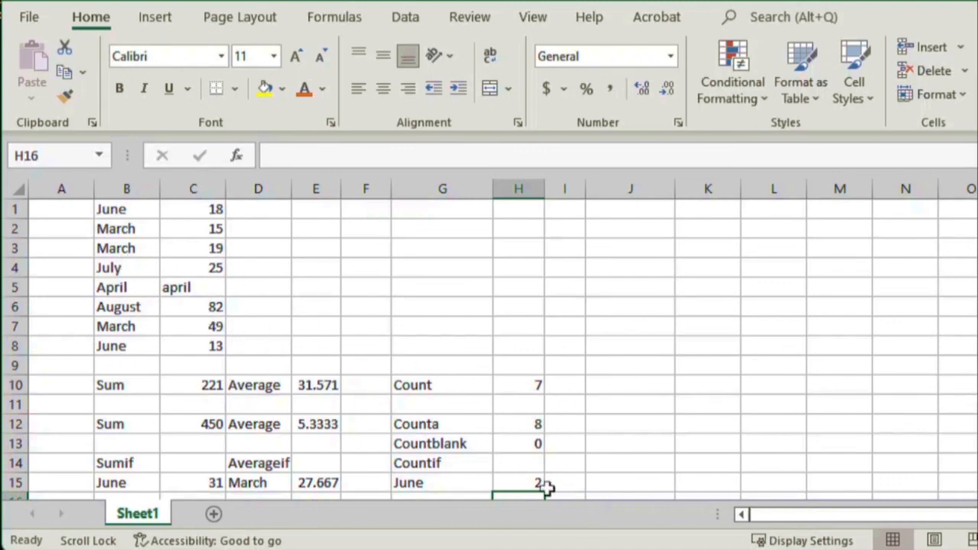
click(415, 486)
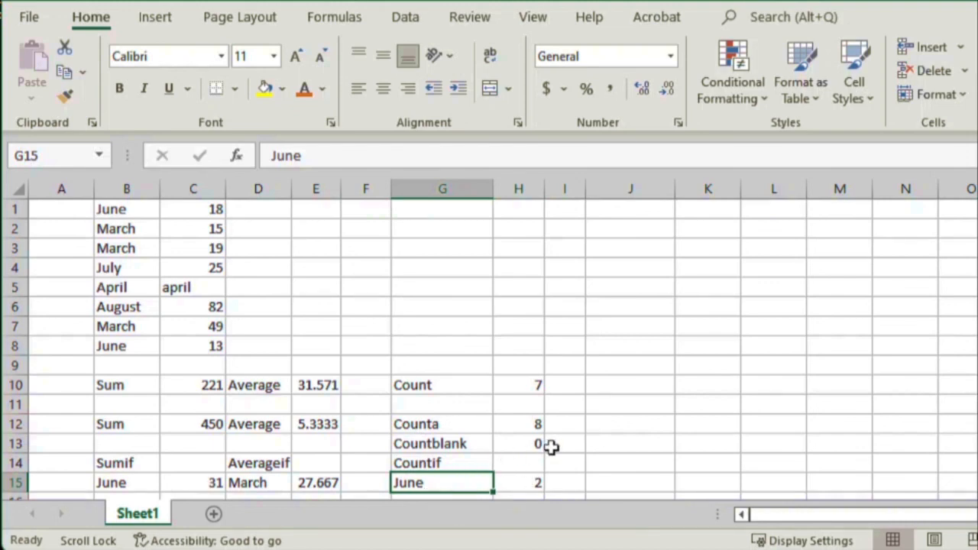
click(211, 348)
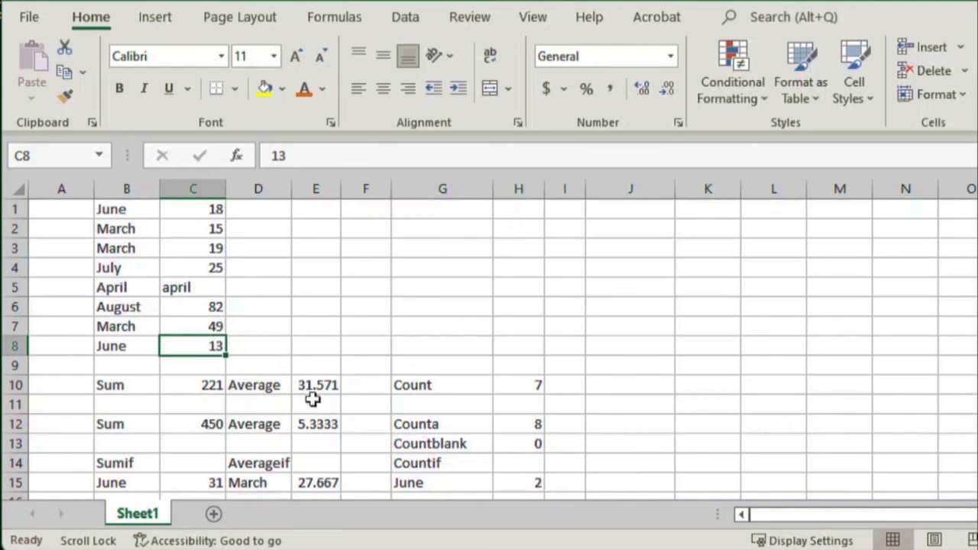
click(413, 482)
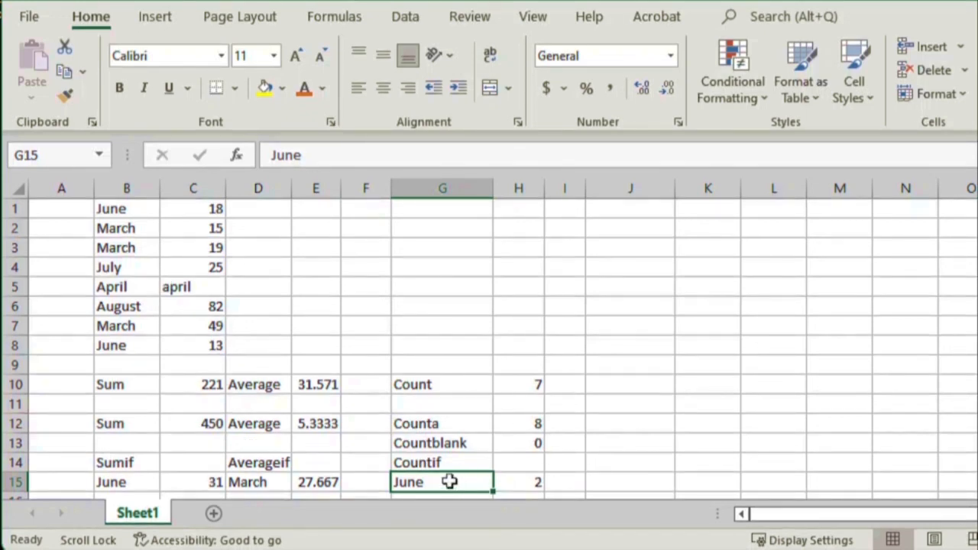
text(March)
key(Return)
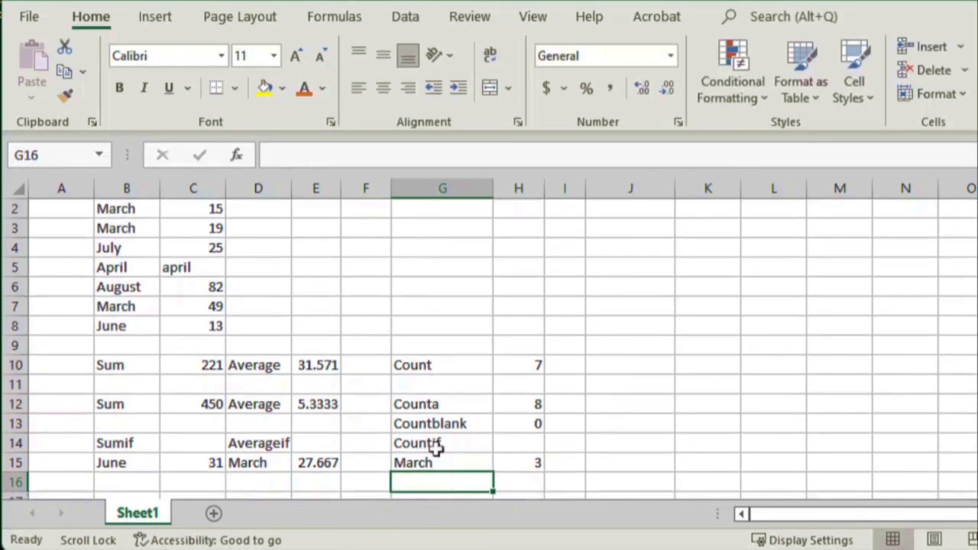
scroll(436, 449, up, 1)
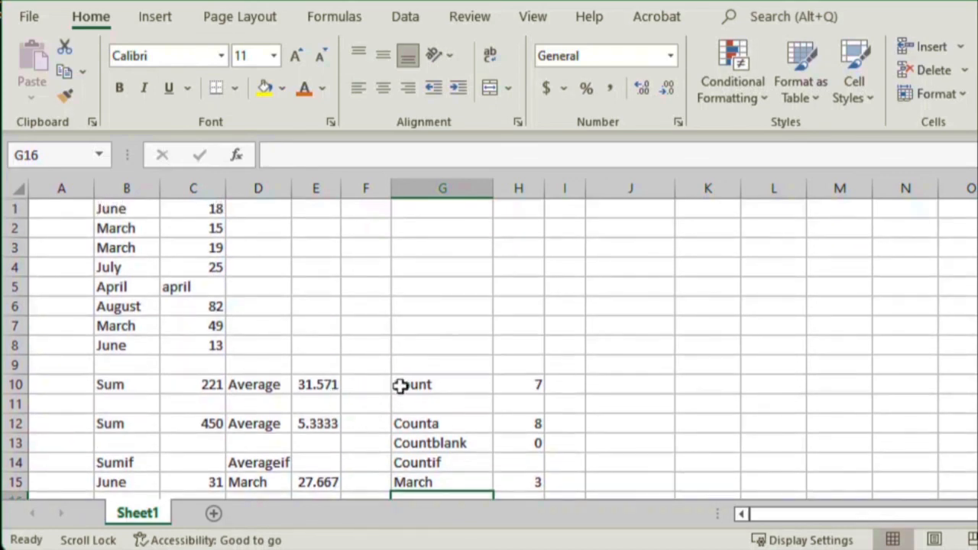
click(533, 480)
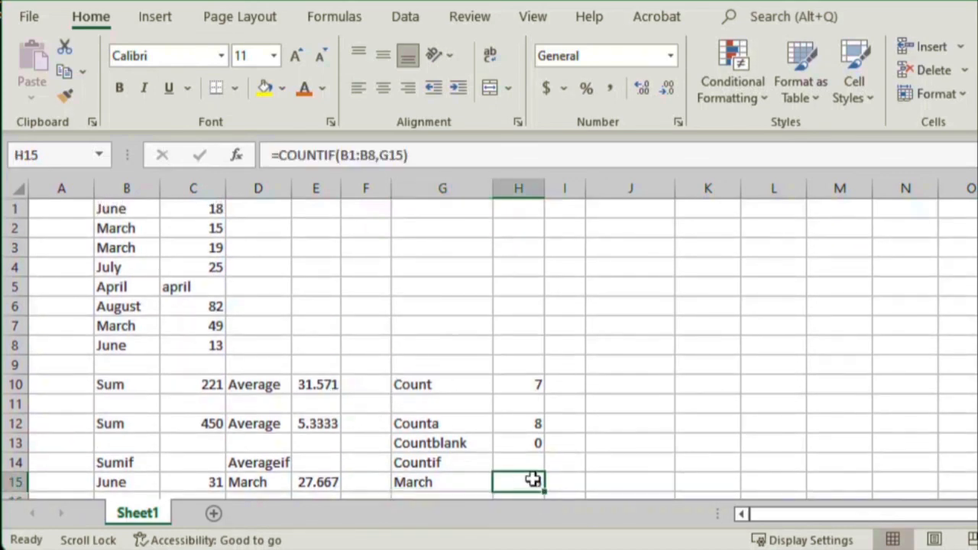